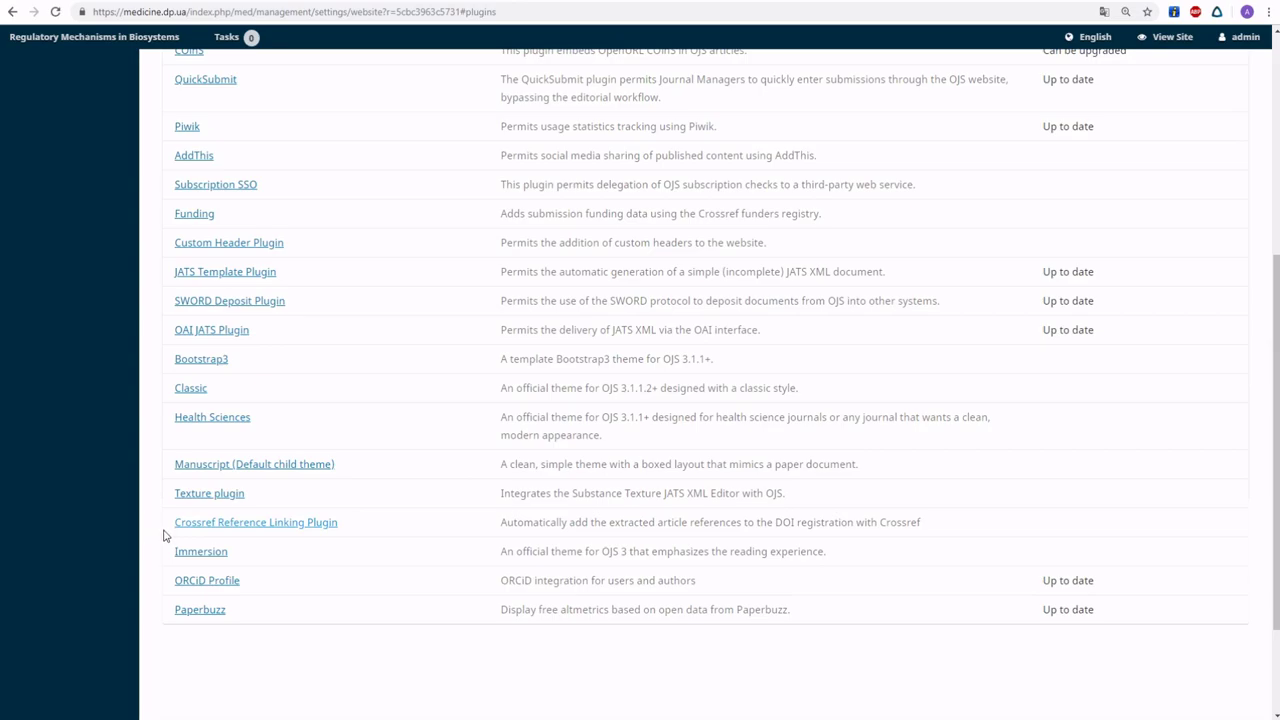
Step: Examine the Crossref Reference Linking Plugin entry and its status among the other plugins in the Plugin Gallery
drag(170, 522, 345, 523)
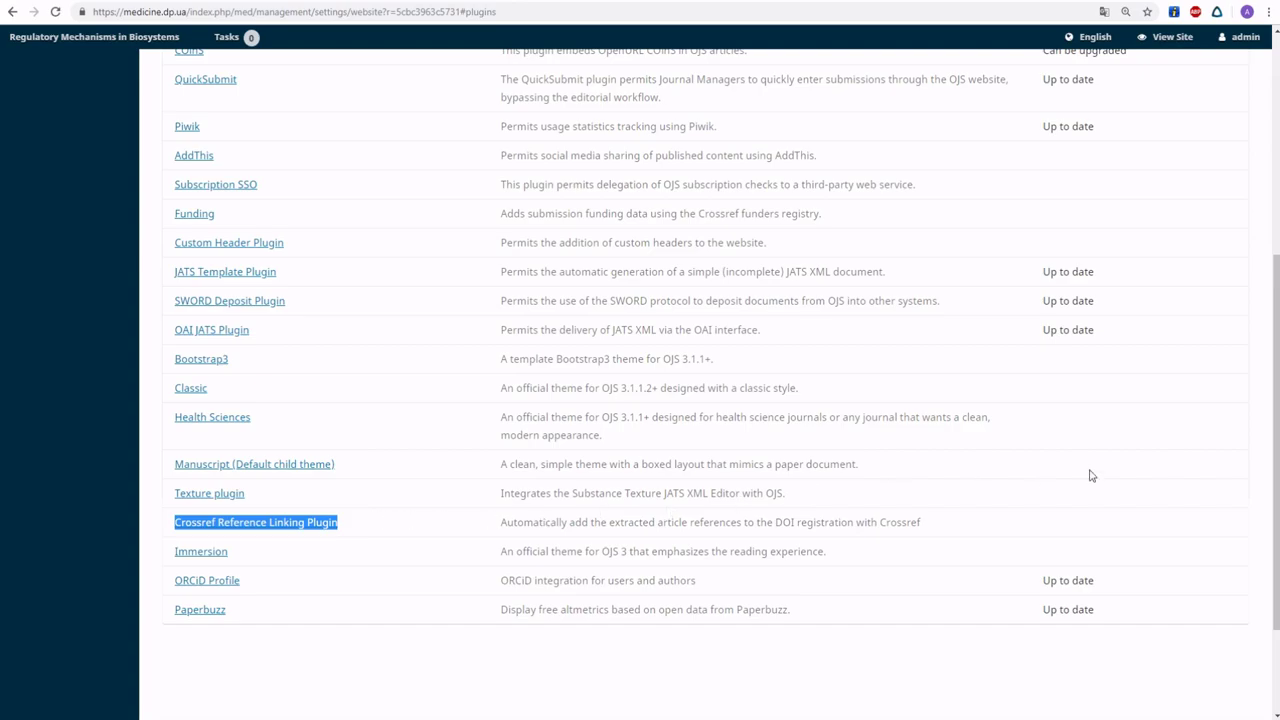
drag(1276, 464, 1276, 440)
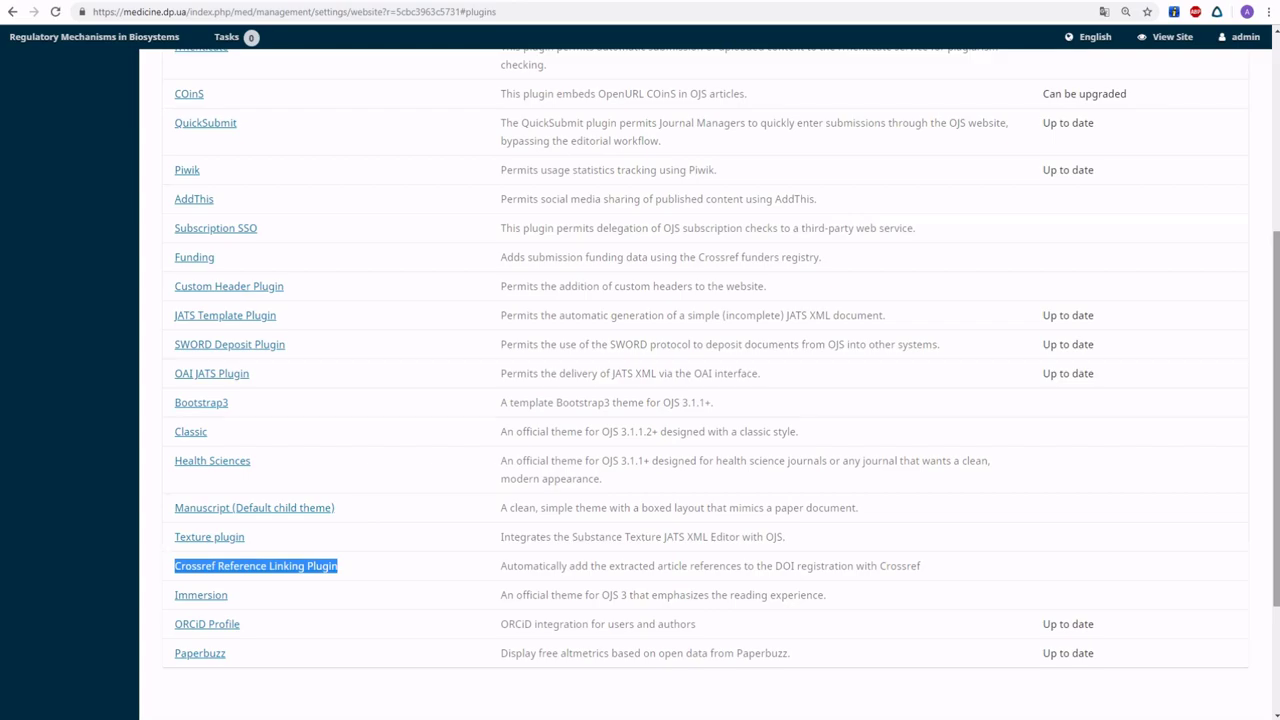
drag(1276, 440, 1276, 376)
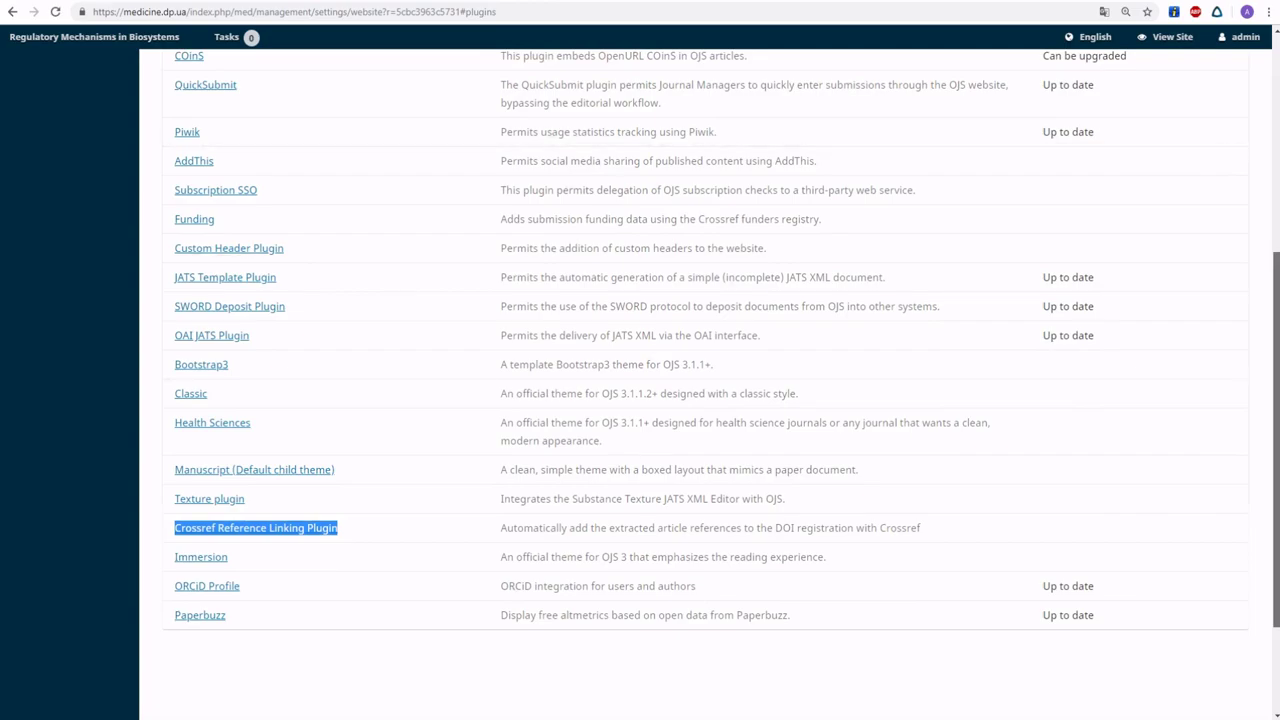
scroll(706, 353, up, 3)
scroll(706, 353, down, 2)
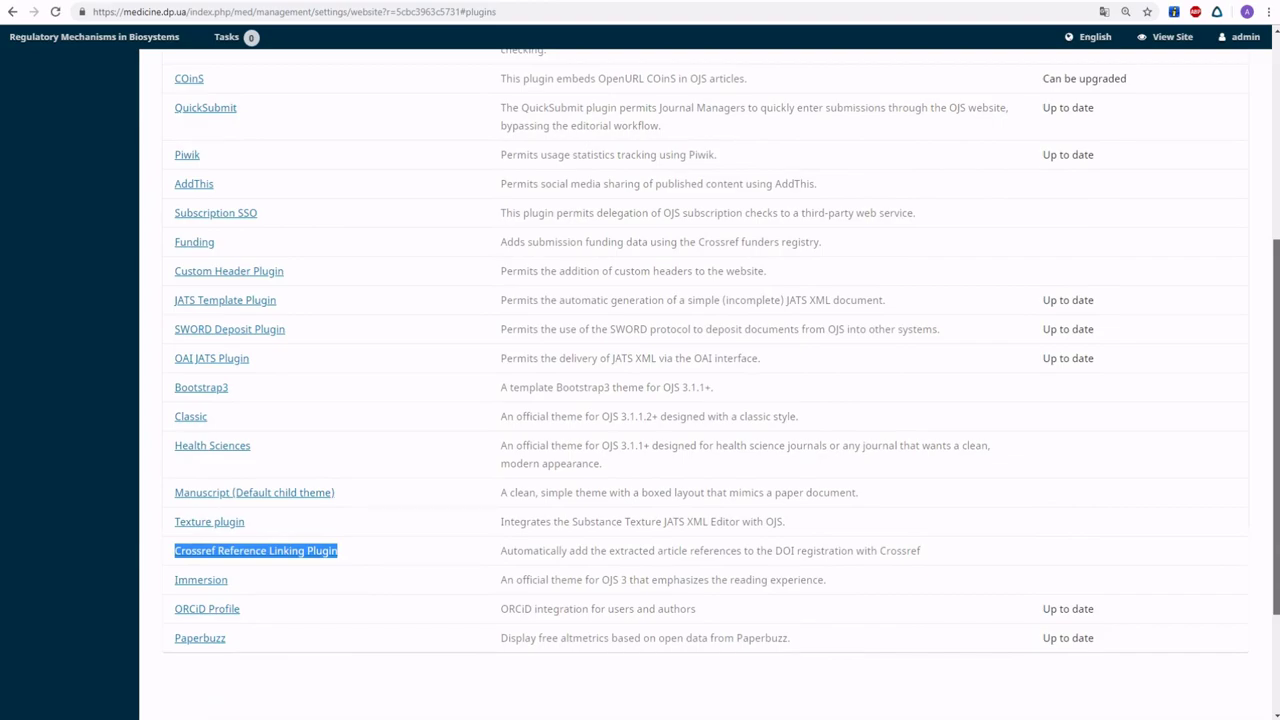
scroll(706, 358, up, 1)
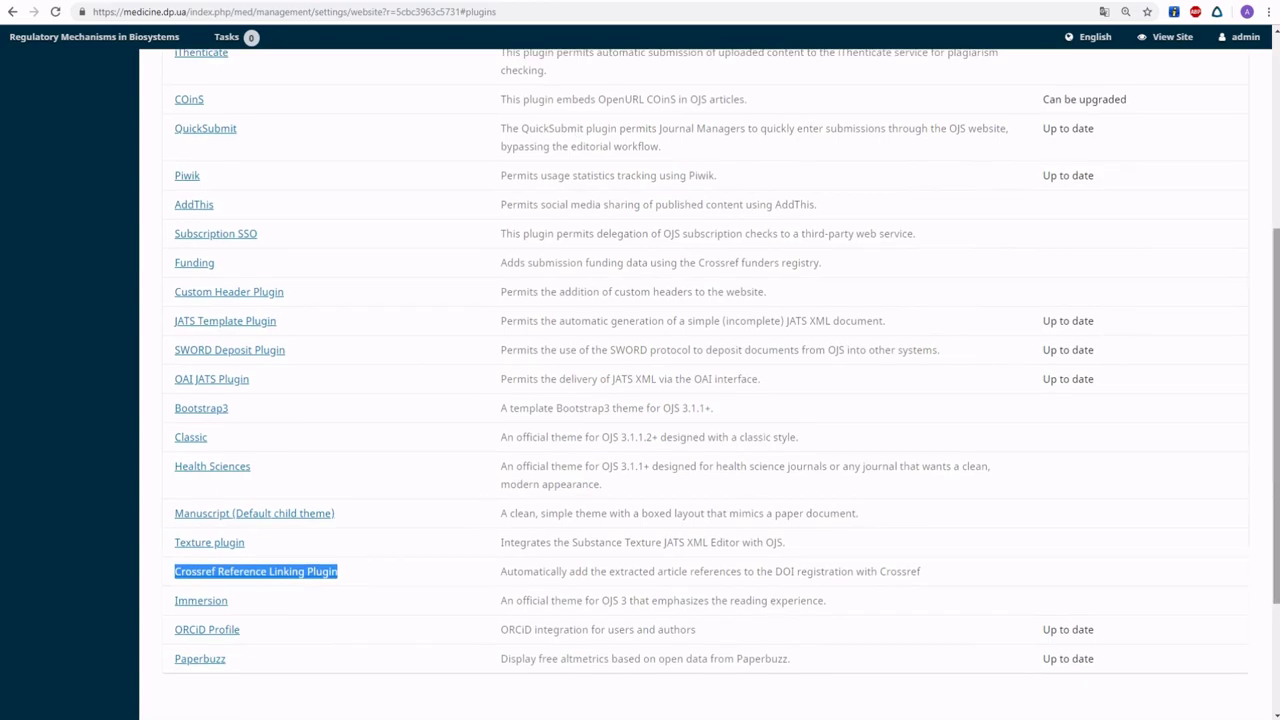
scroll(706, 361, down, 1)
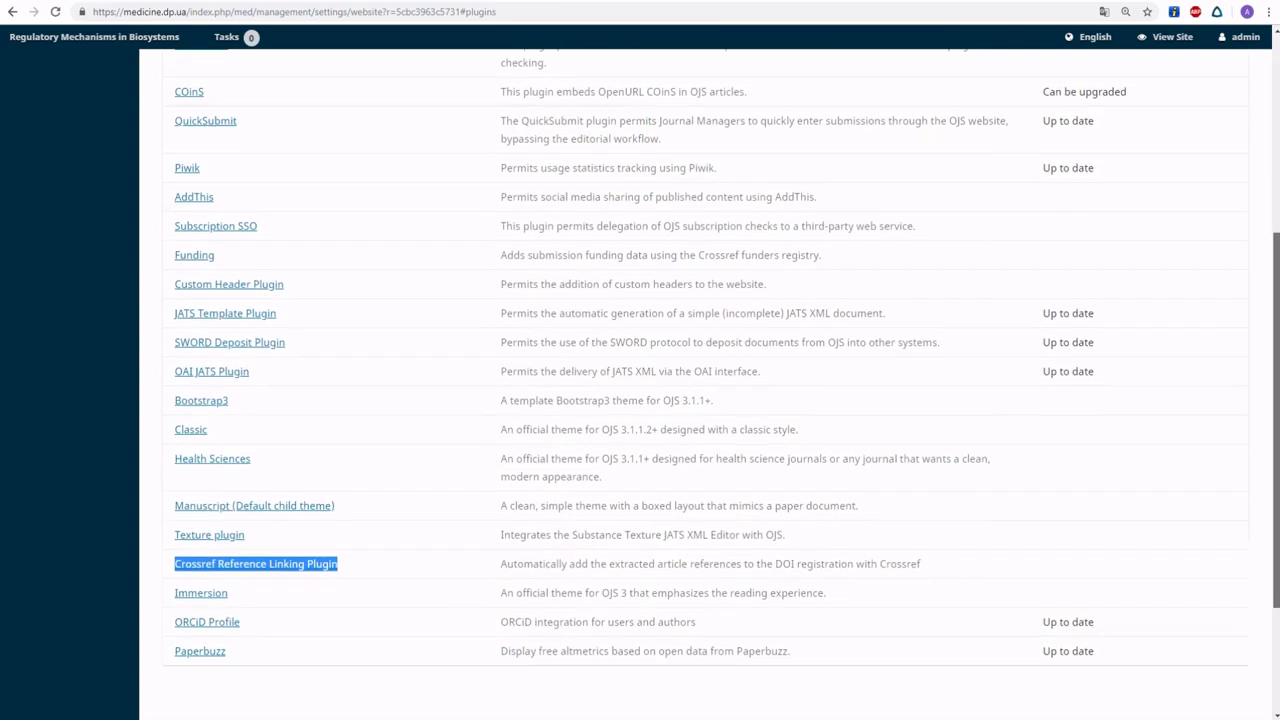
scroll(706, 365, up, 1)
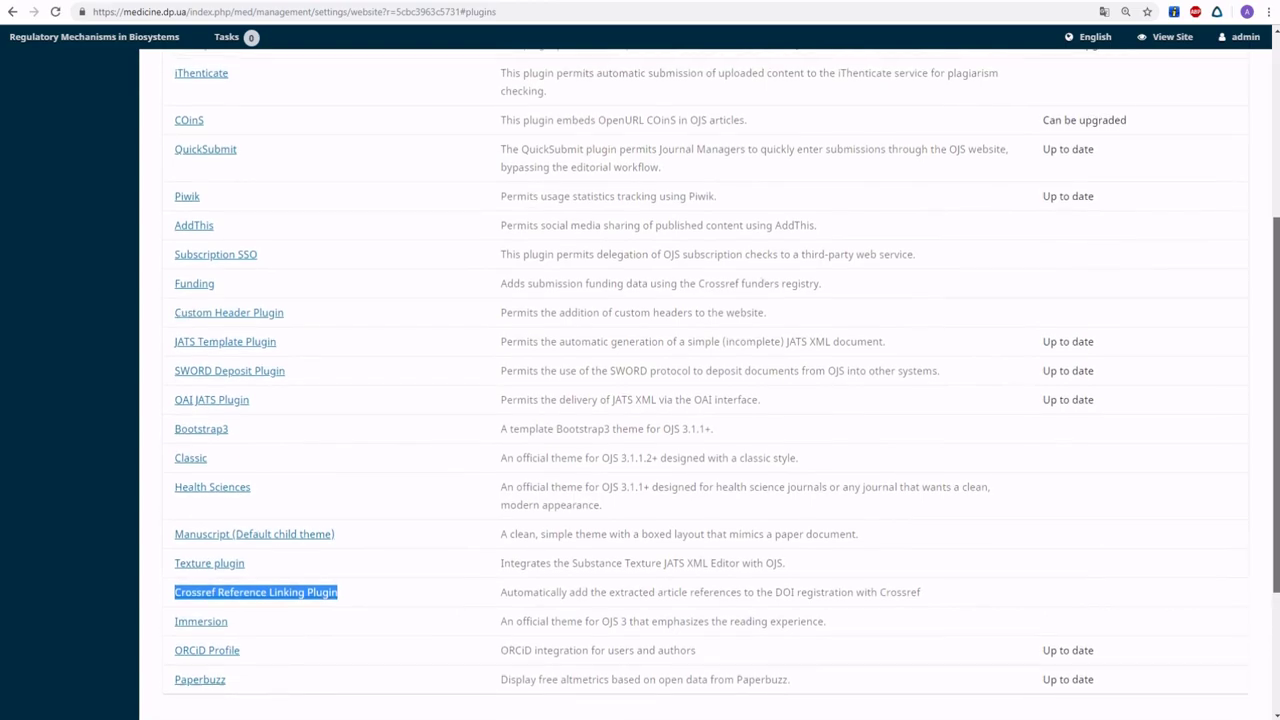
scroll(706, 373, up, 1)
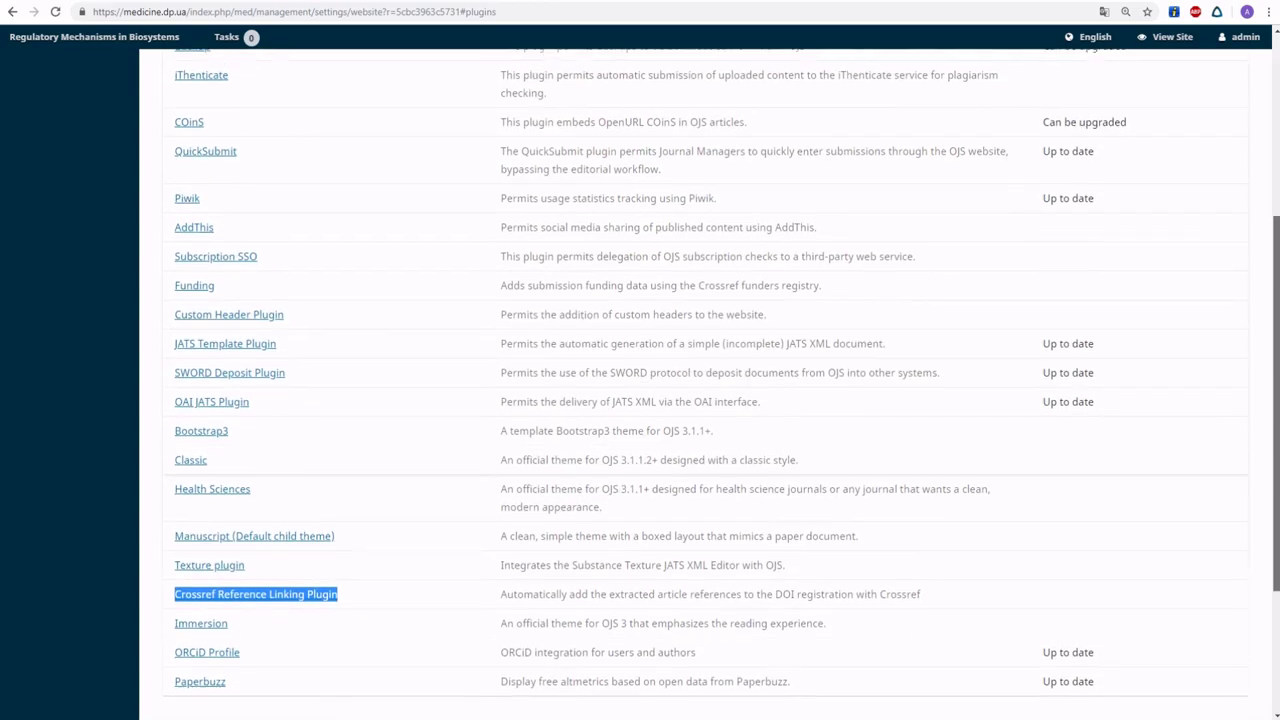
scroll(706, 373, up, 5)
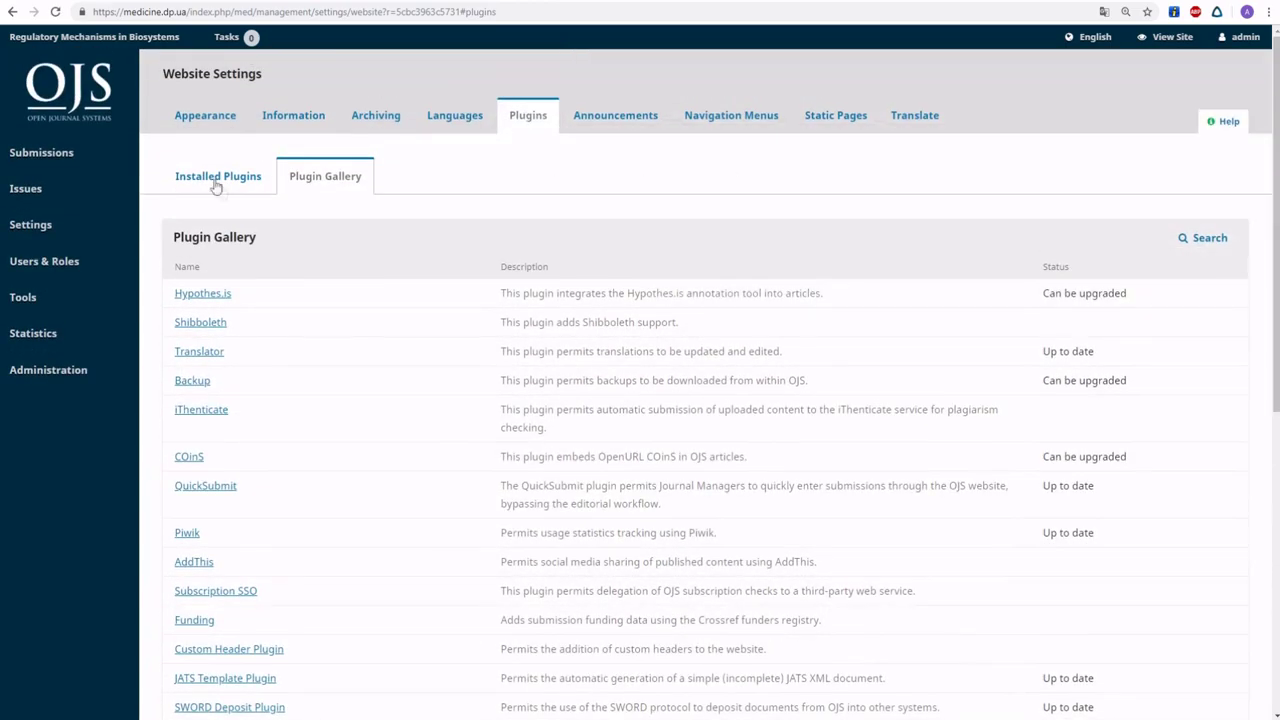
Step: Open the site's System Information in the administration area and check the current OJS version number
mouse_move(83, 220)
click(80, 370)
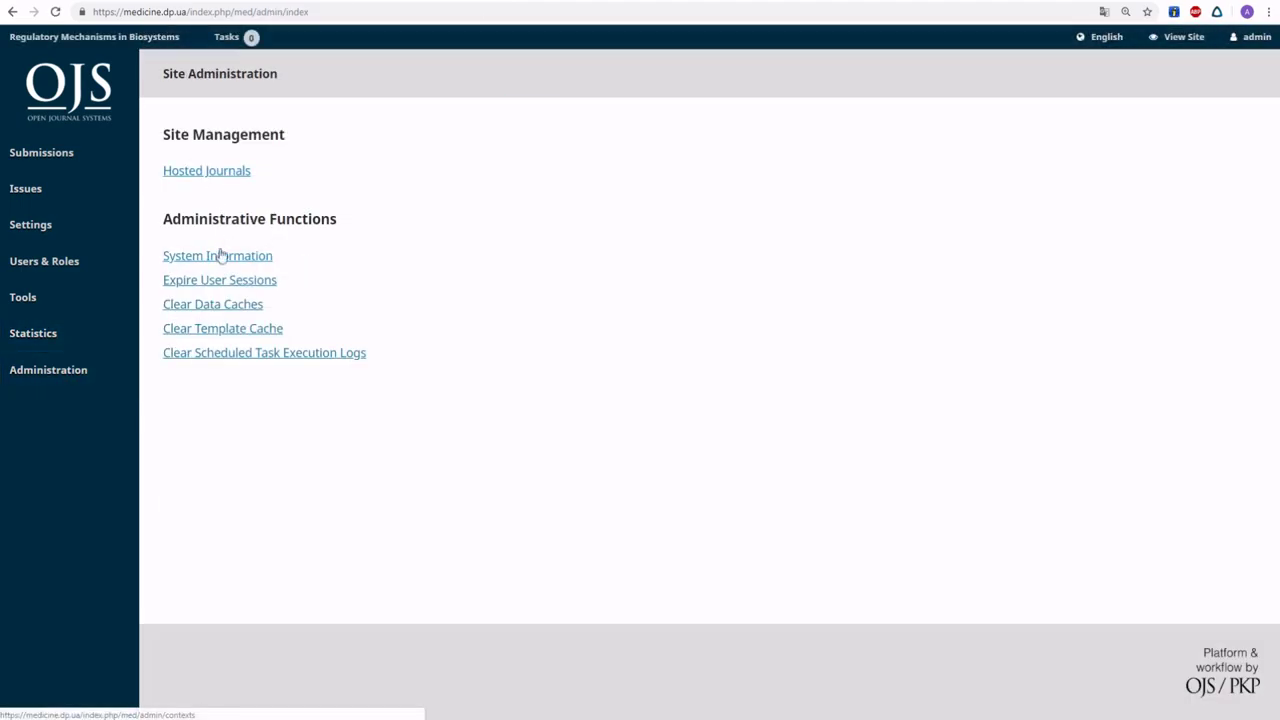
click(249, 259)
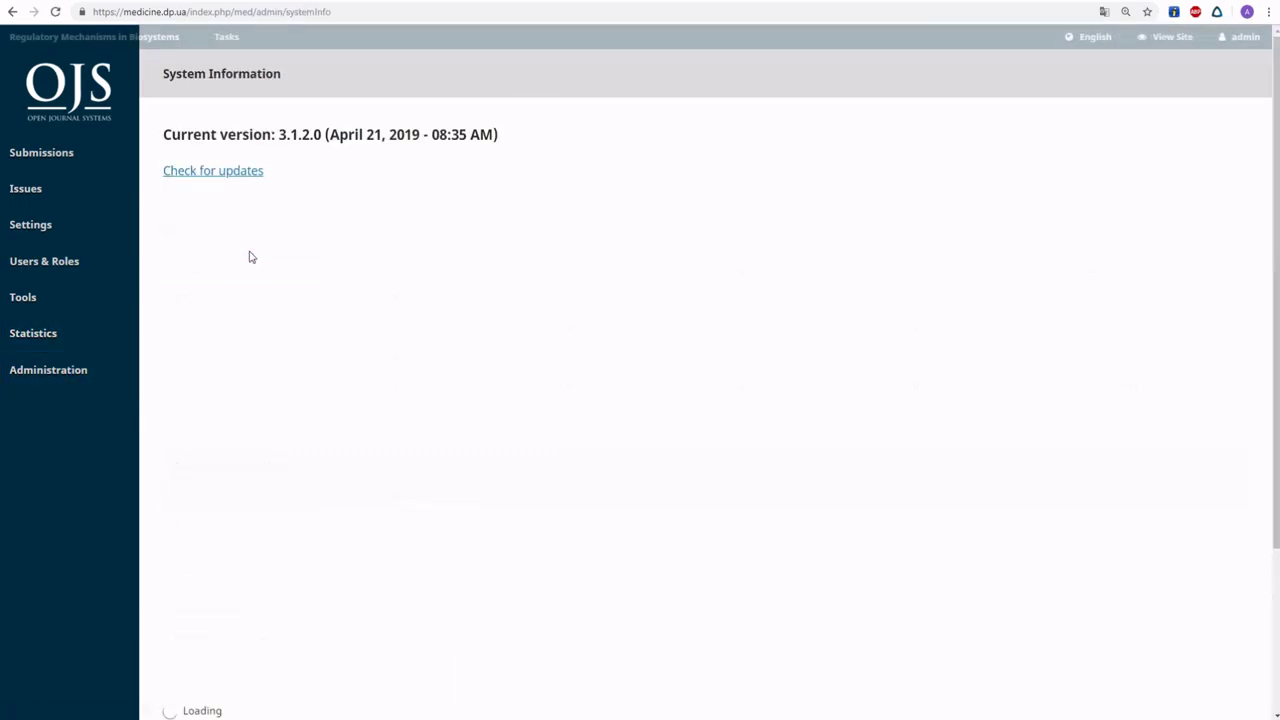
drag(279, 139, 326, 139)
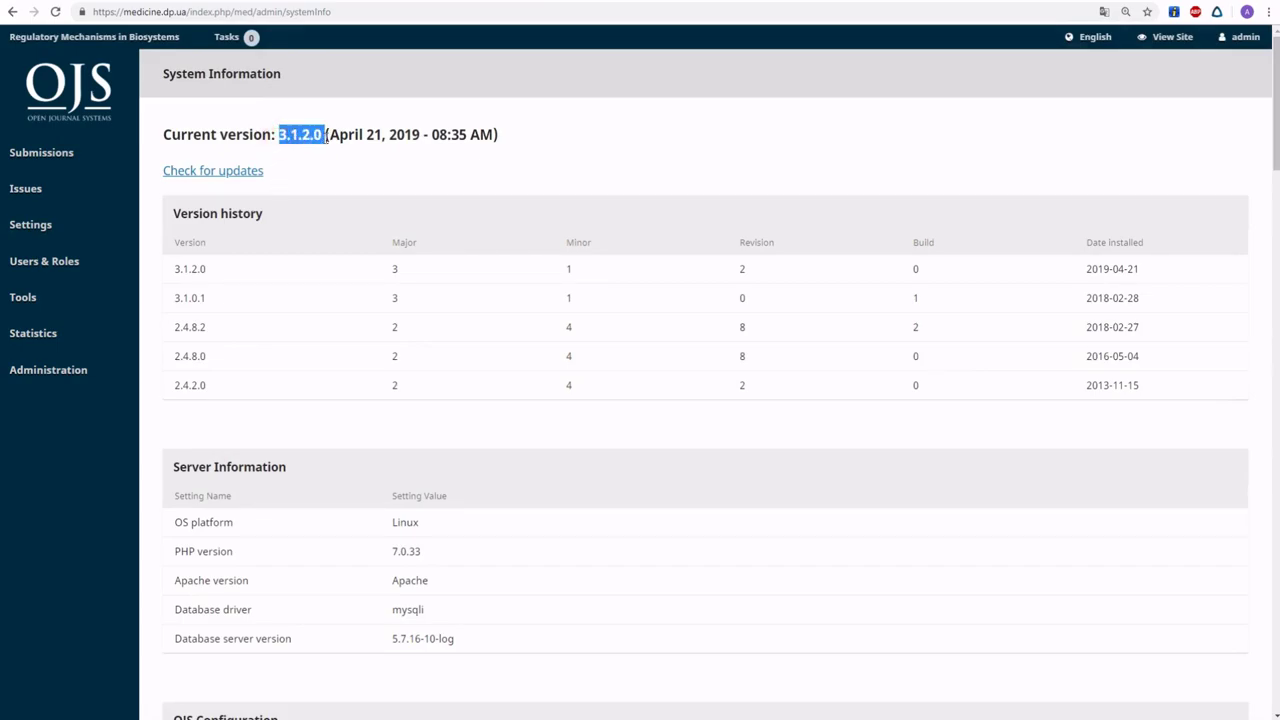
mouse_move(46, 199)
click(308, 130)
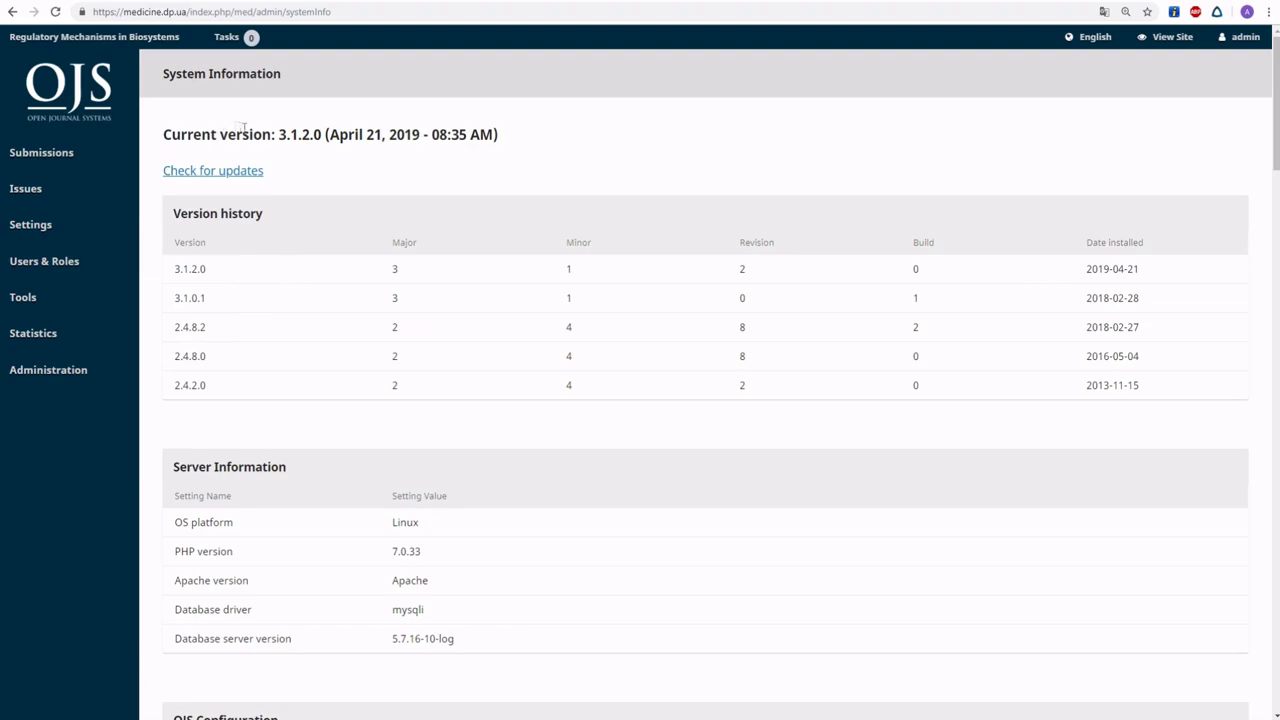
drag(278, 134, 320, 134)
Step: Install the Crossref Reference Linking Plugin from the Plugin Gallery in the website settings
mouse_move(91, 234)
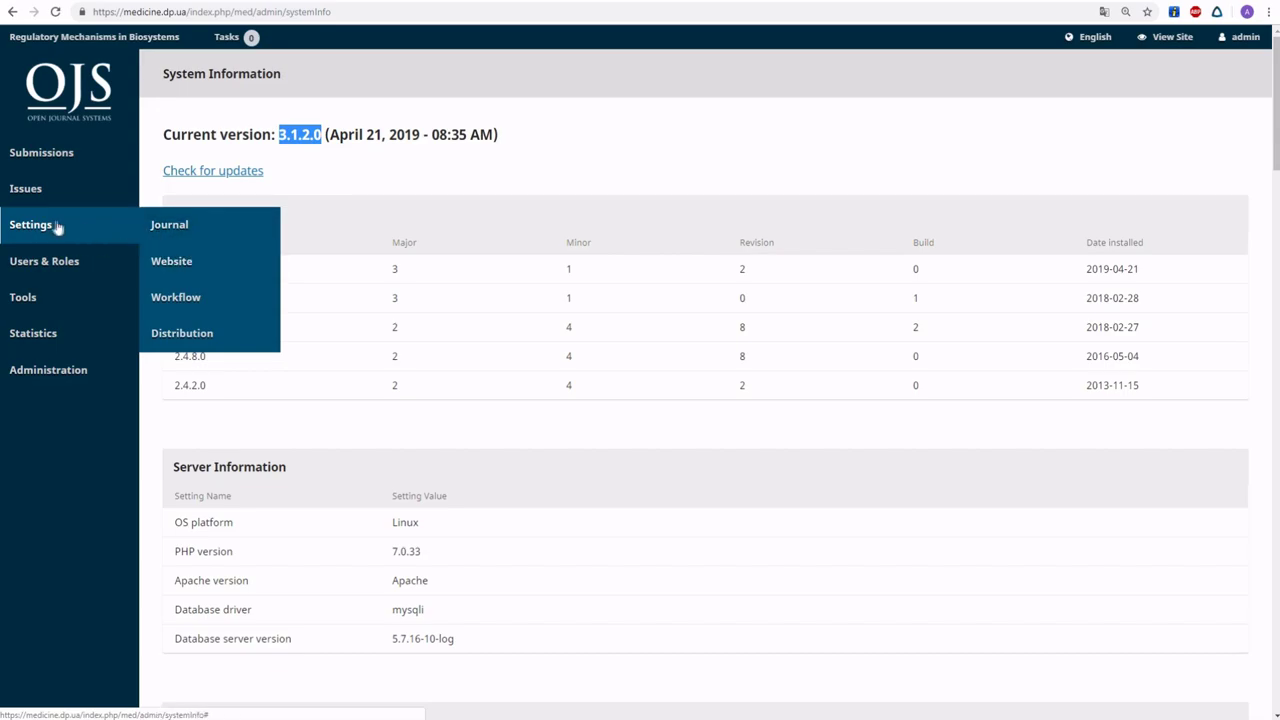
click(176, 267)
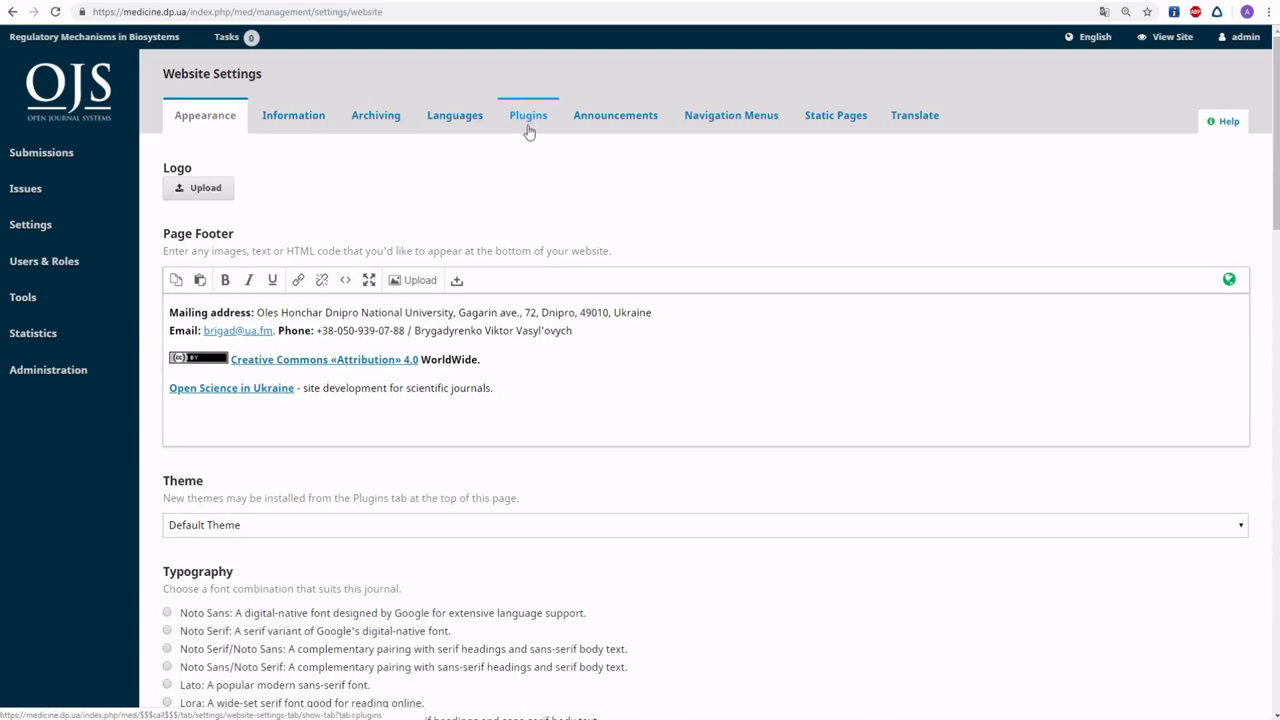
click(528, 122)
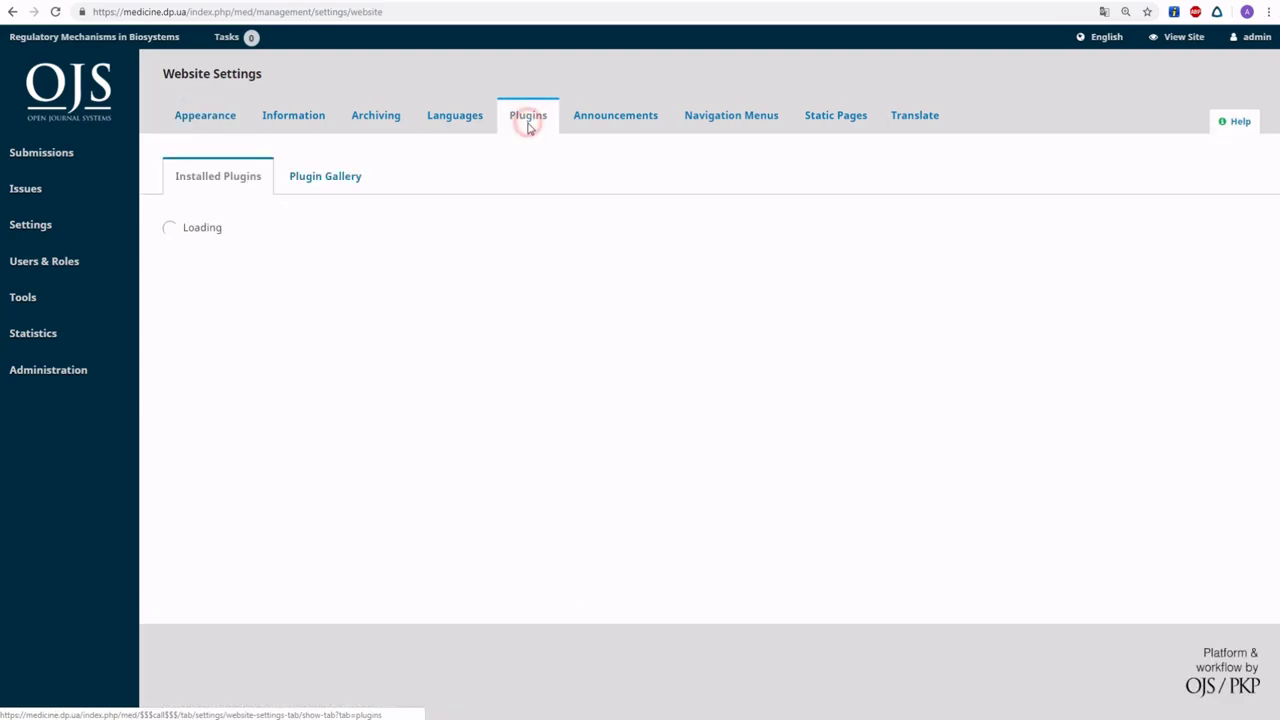
click(310, 182)
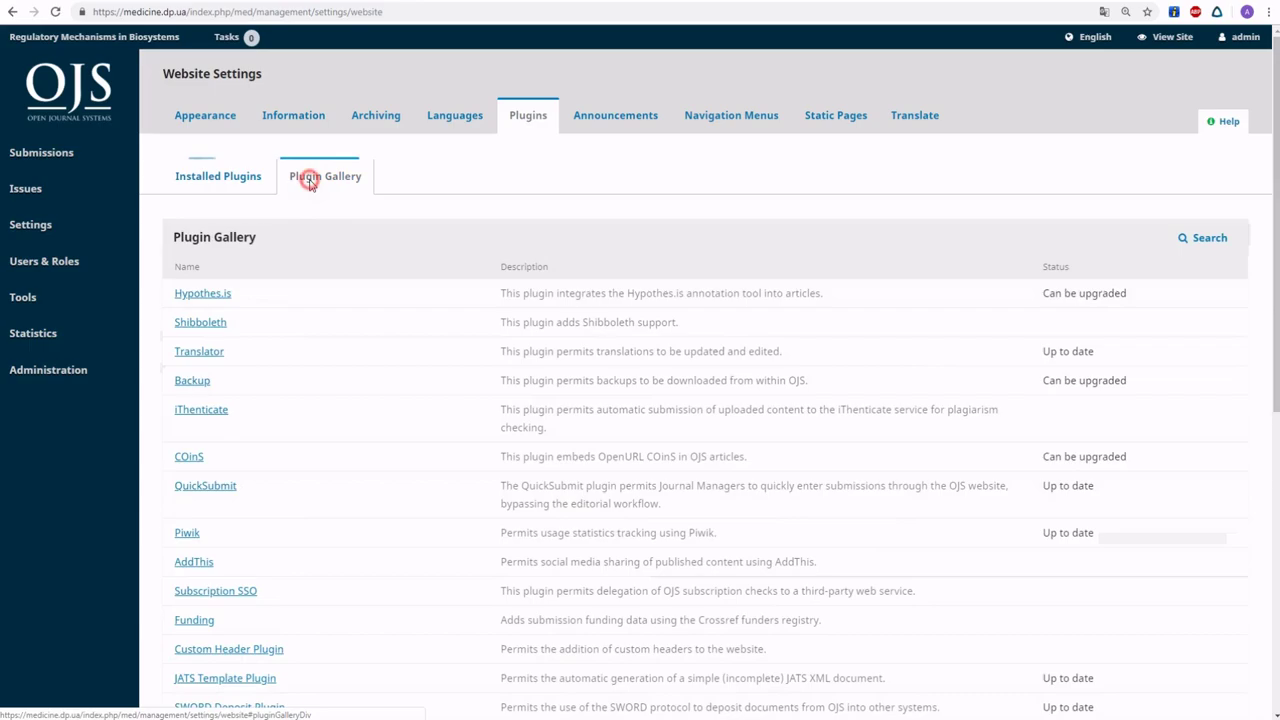
scroll(297, 203, down, 3)
scroll(309, 523, down, 3)
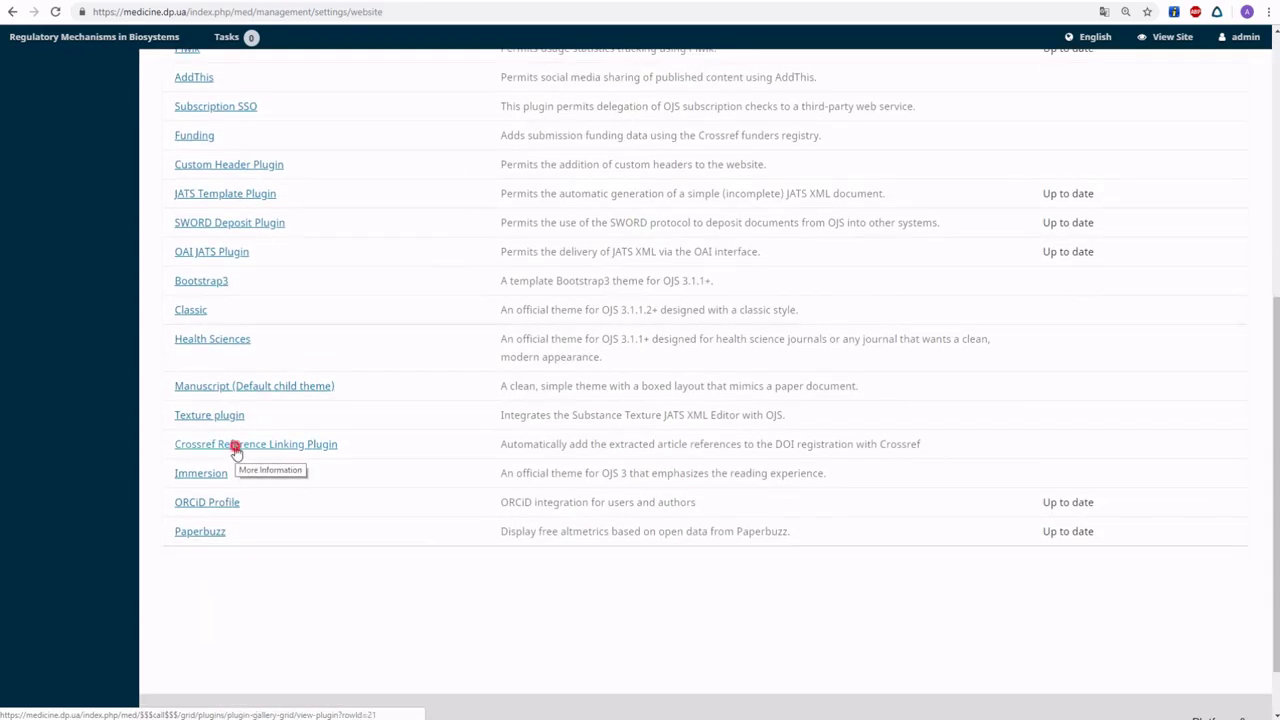
click(236, 445)
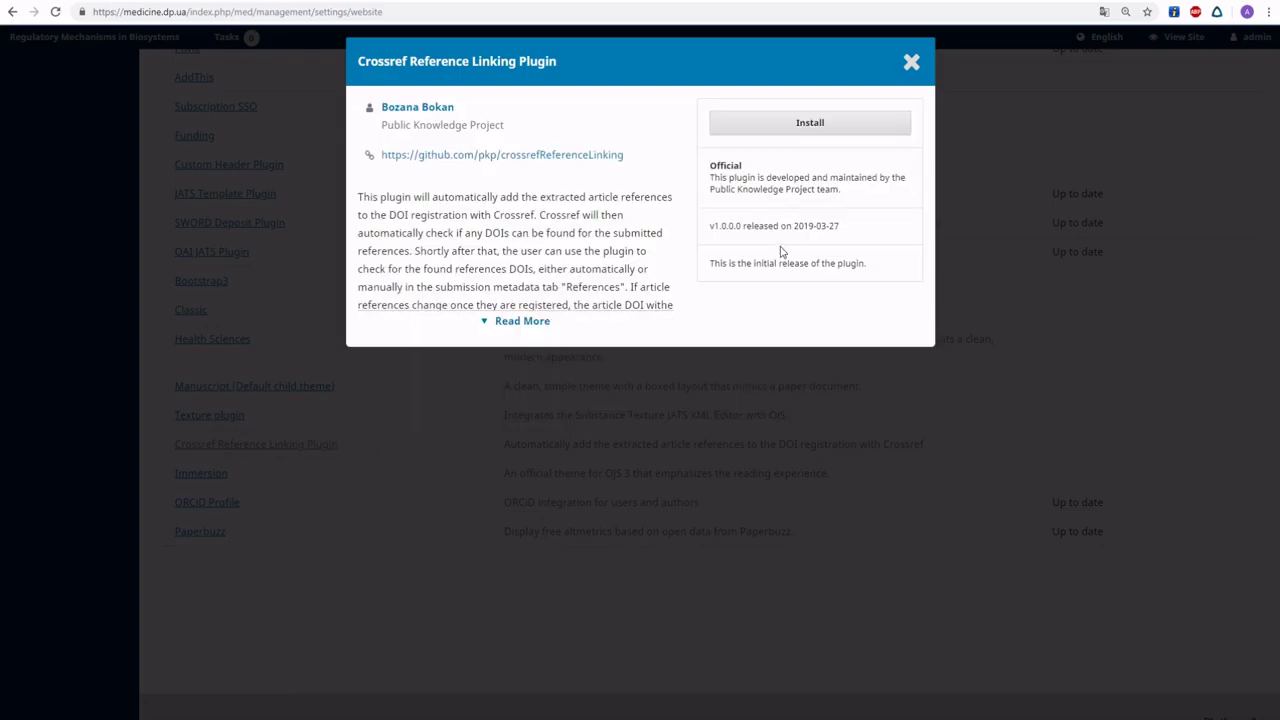
click(810, 125)
click(481, 161)
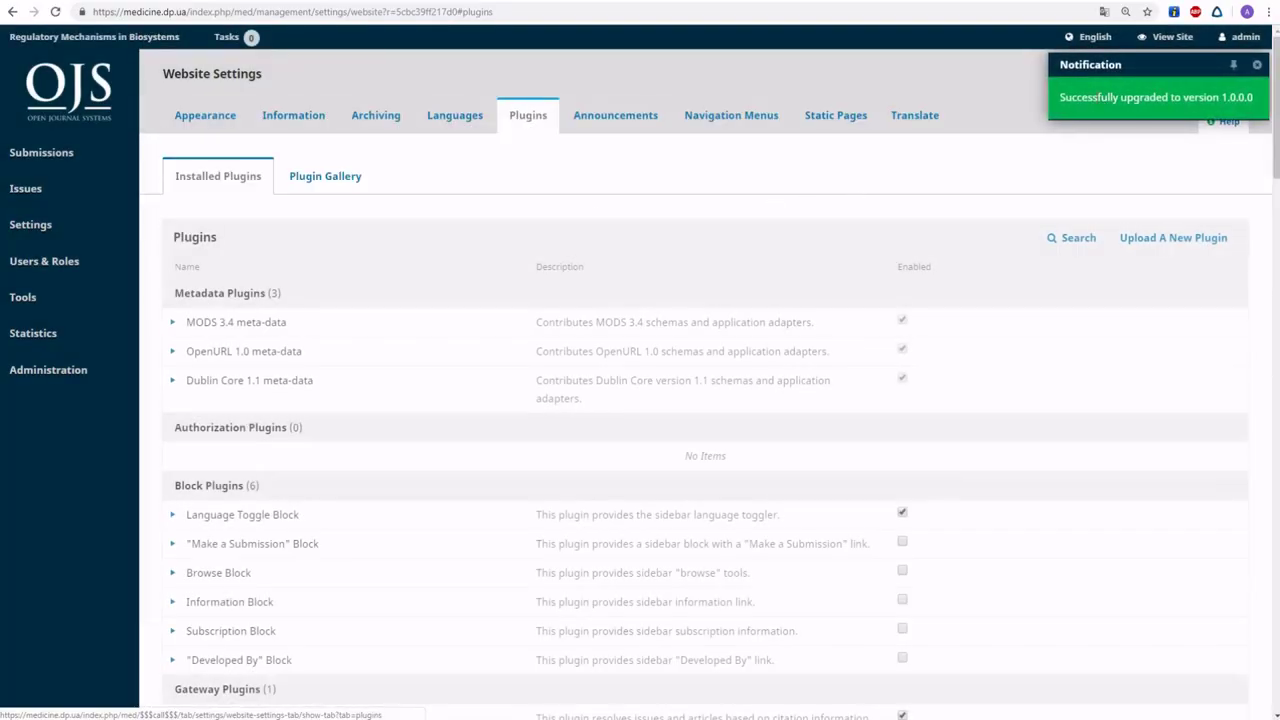
Step: Read the installation notification and check the Crossref Reference Linking entry under Generic Plugins in the installed plugins list
drag(1059, 97, 1250, 97)
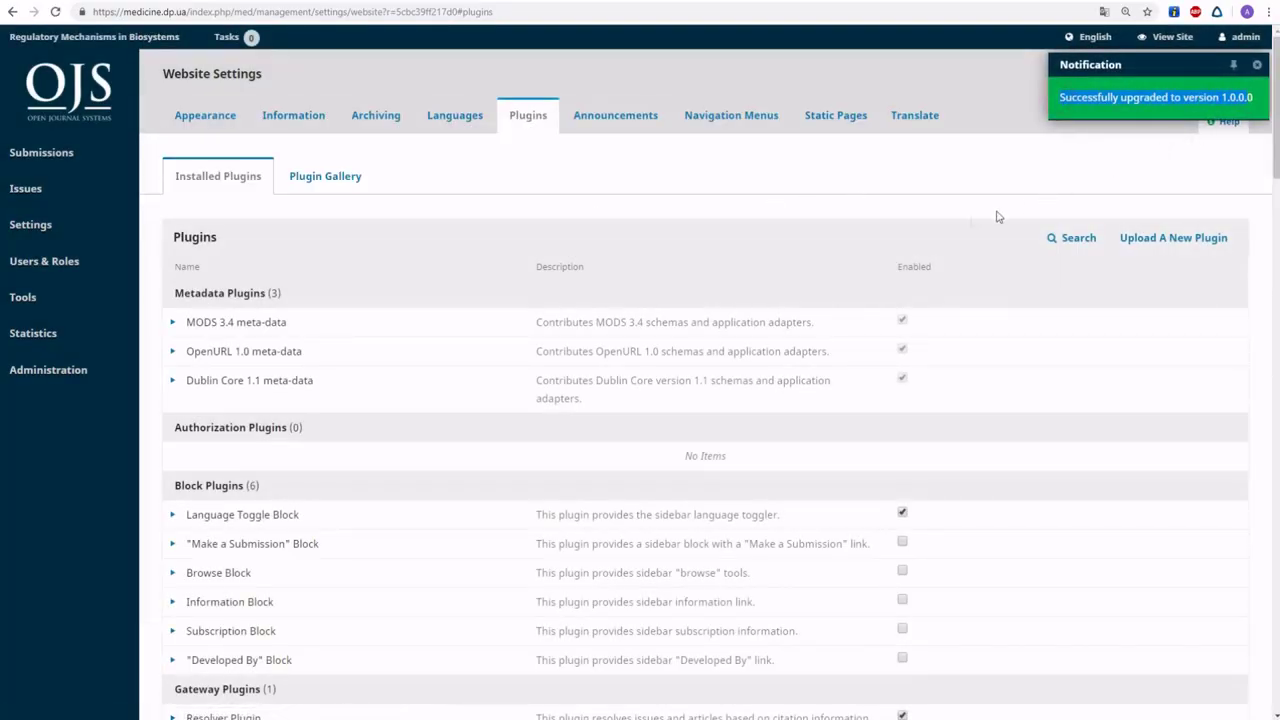
scroll(734, 206, down, 5)
scroll(725, 211, down, 6)
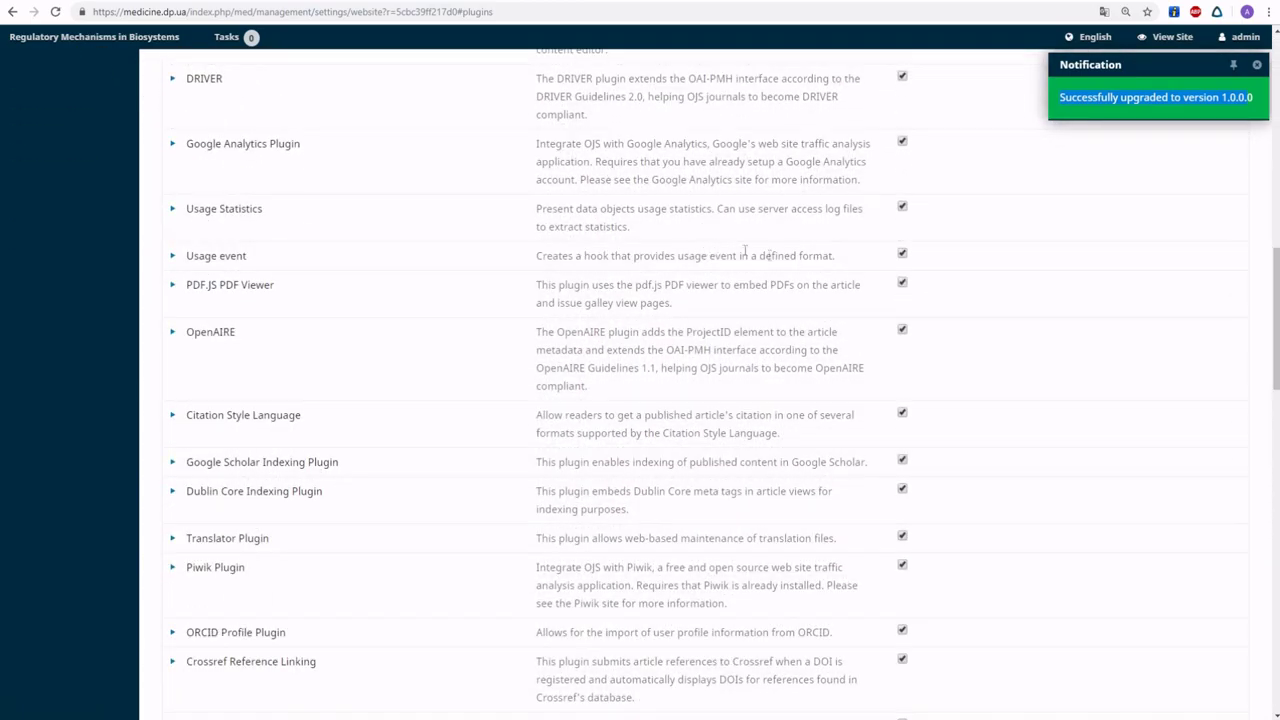
drag(1276, 320, 1276, 100)
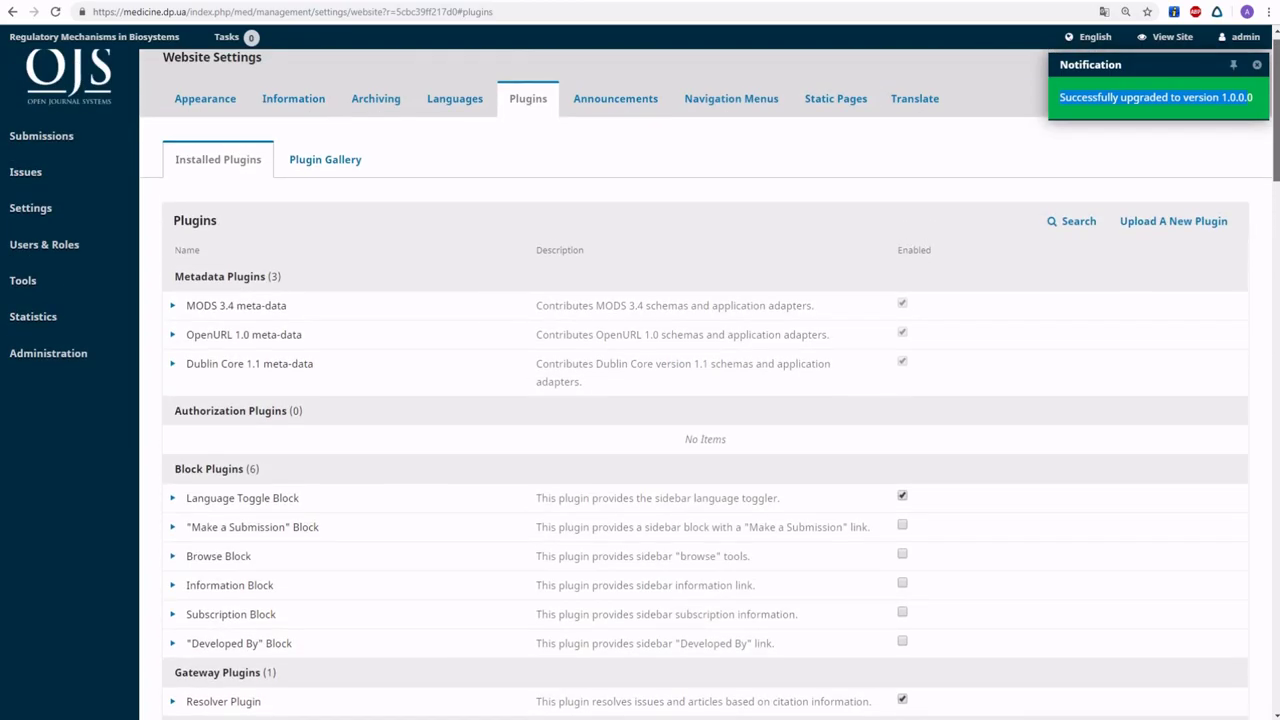
scroll(255, 174, down, 2)
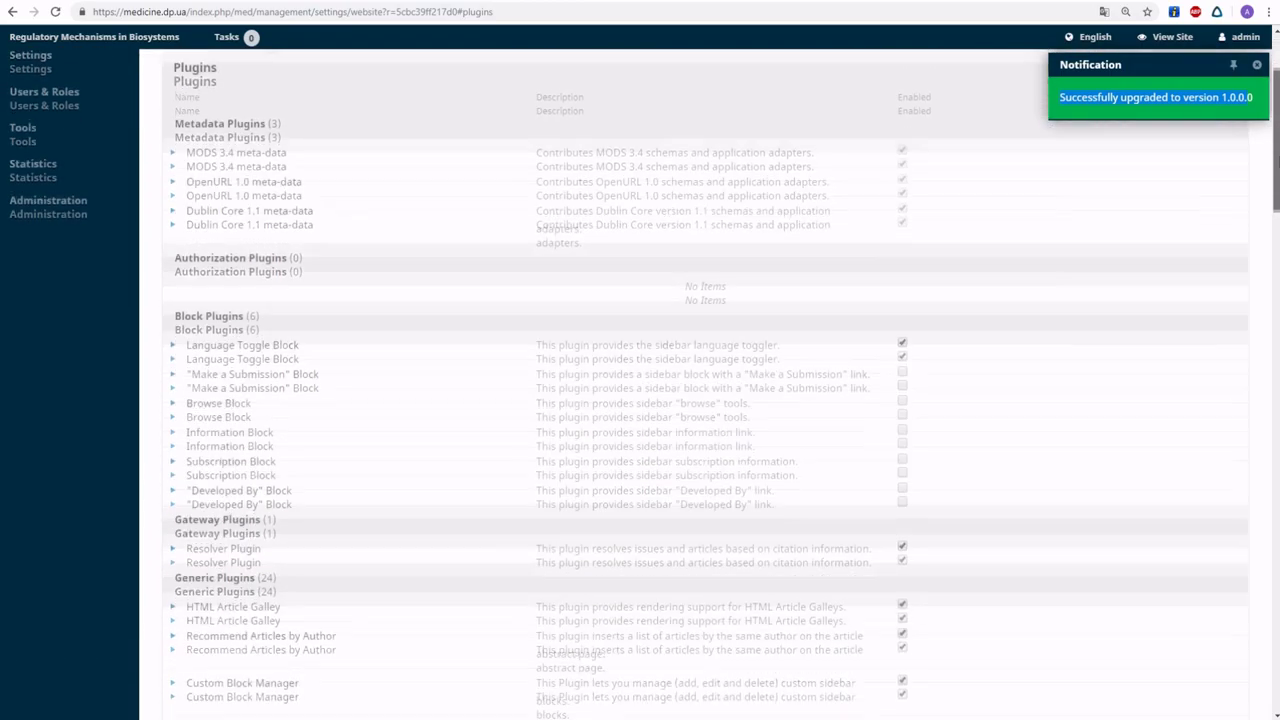
scroll(1257, 249, down, 9)
scroll(1250, 300, up, 3)
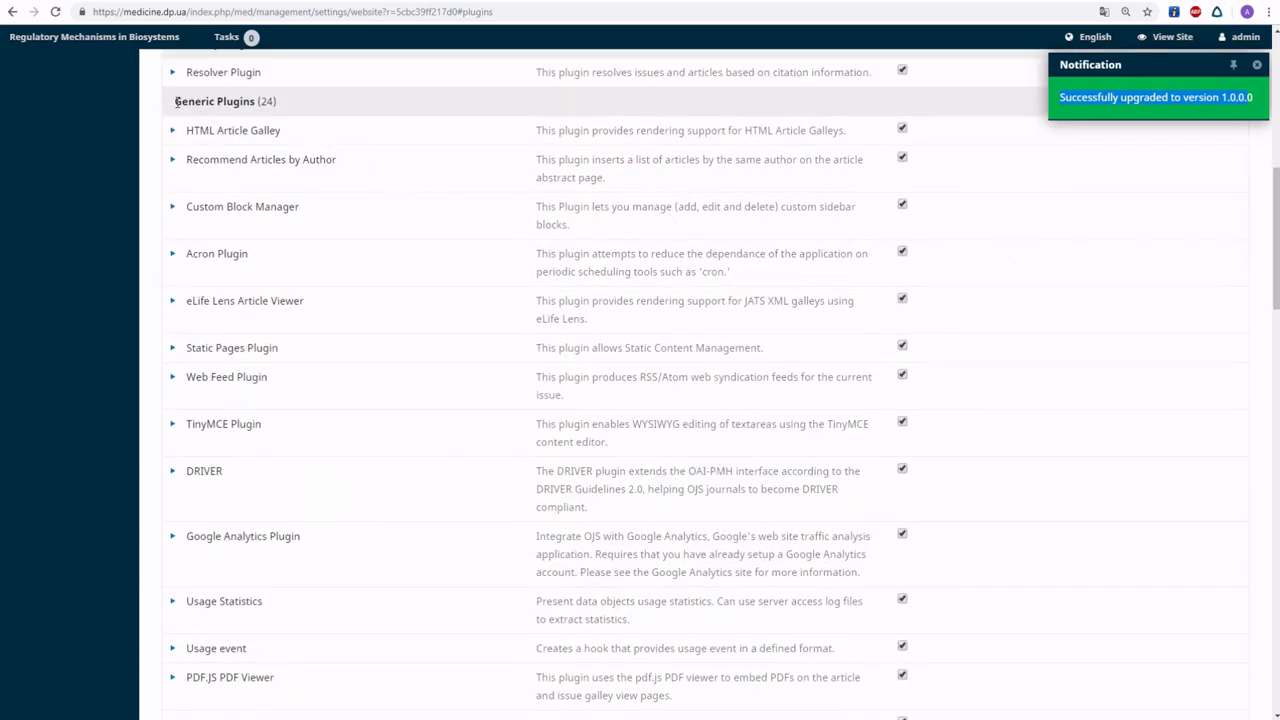
drag(175, 101, 256, 102)
scroll(668, 335, down, 5)
scroll(660, 338, down, 2)
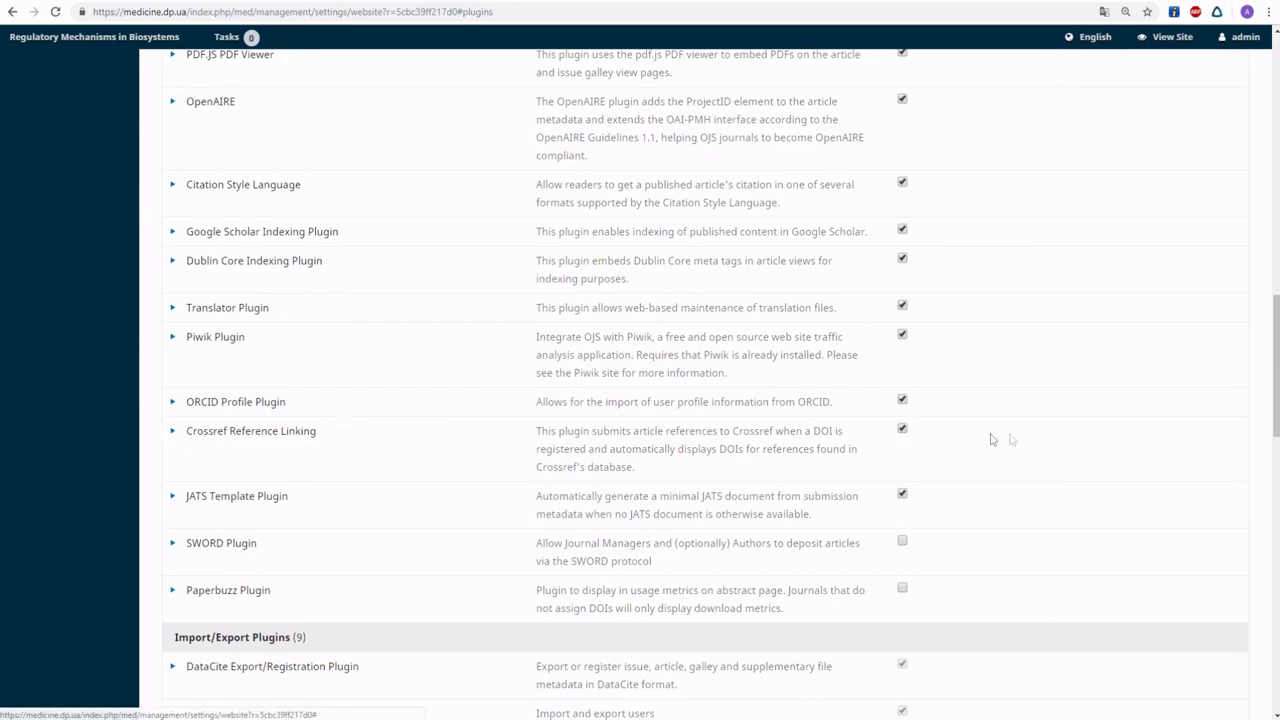
drag(1276, 390, 1278, 80)
Step: Open the back issue Vol 9 No 4 (2018) and look through its table of contents
mouse_move(90, 200)
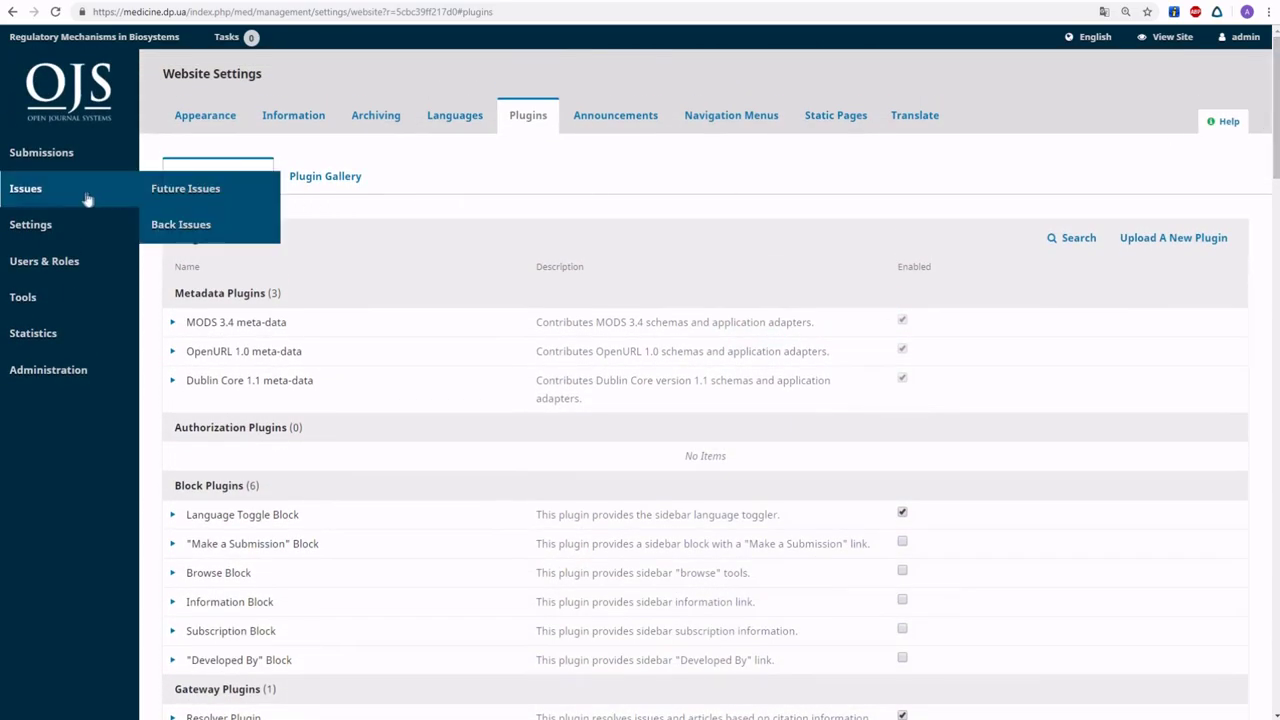
click(182, 225)
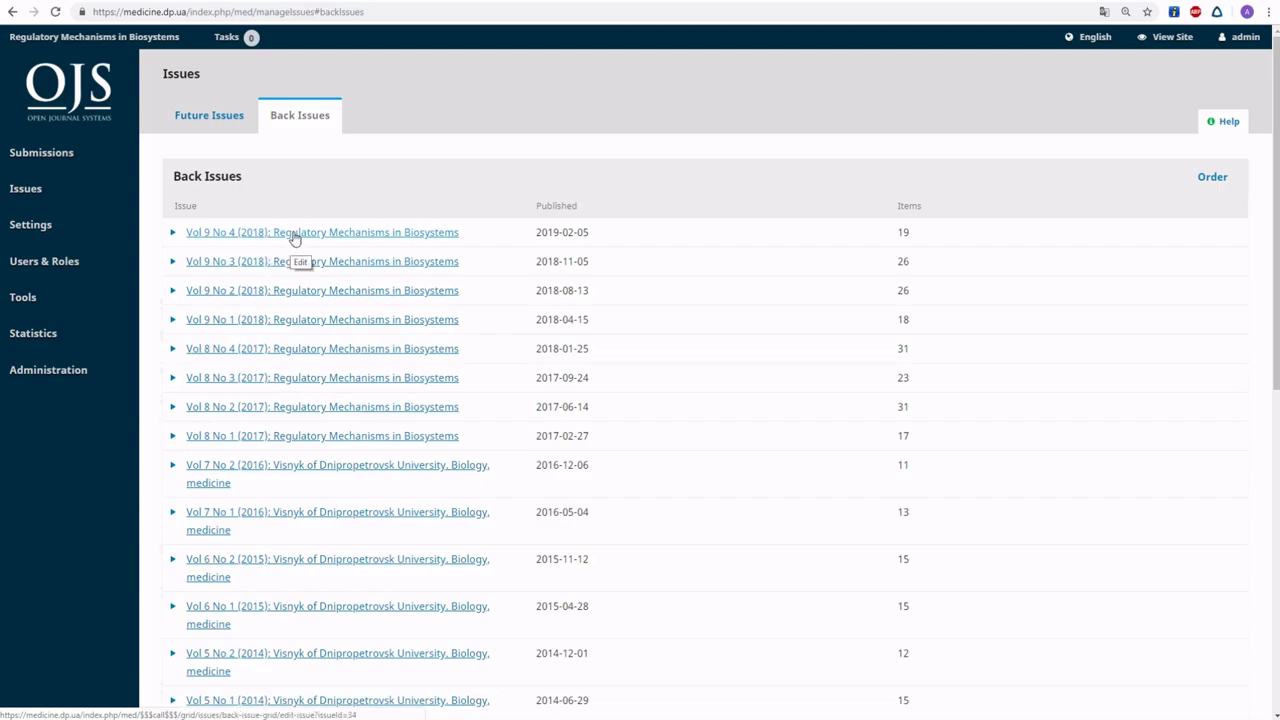
click(294, 236)
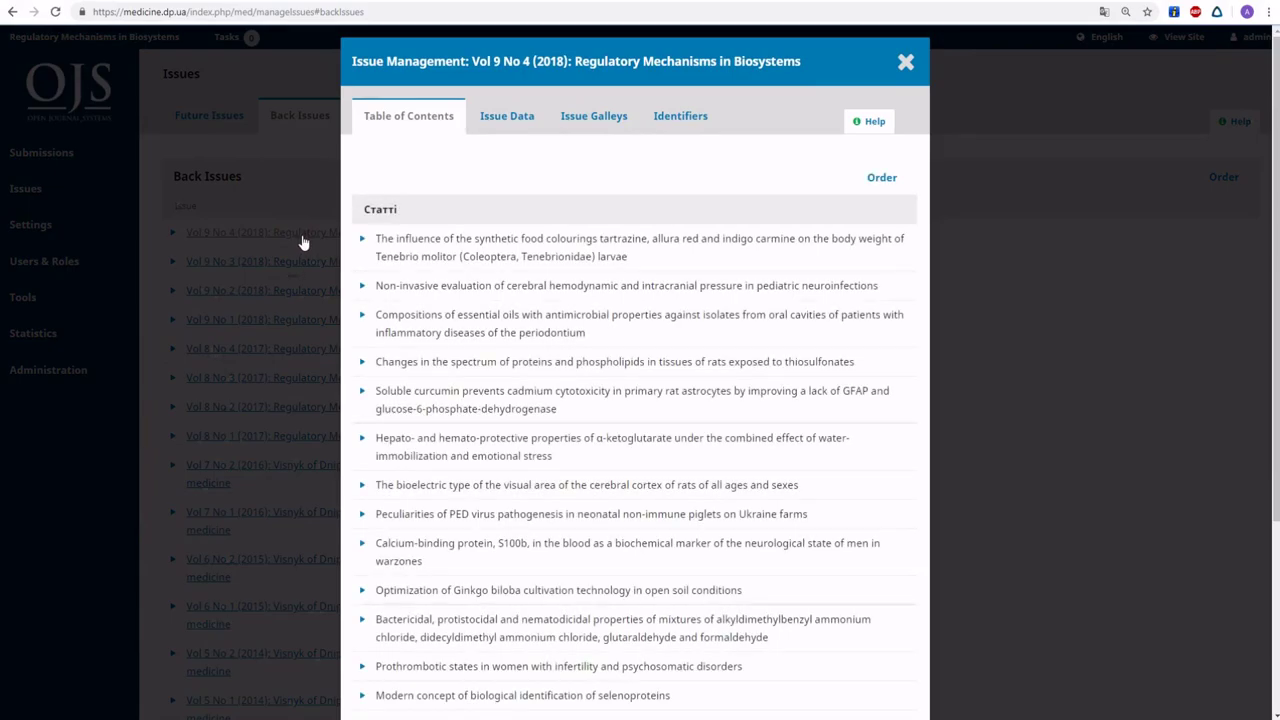
scroll(677, 270, down, 4)
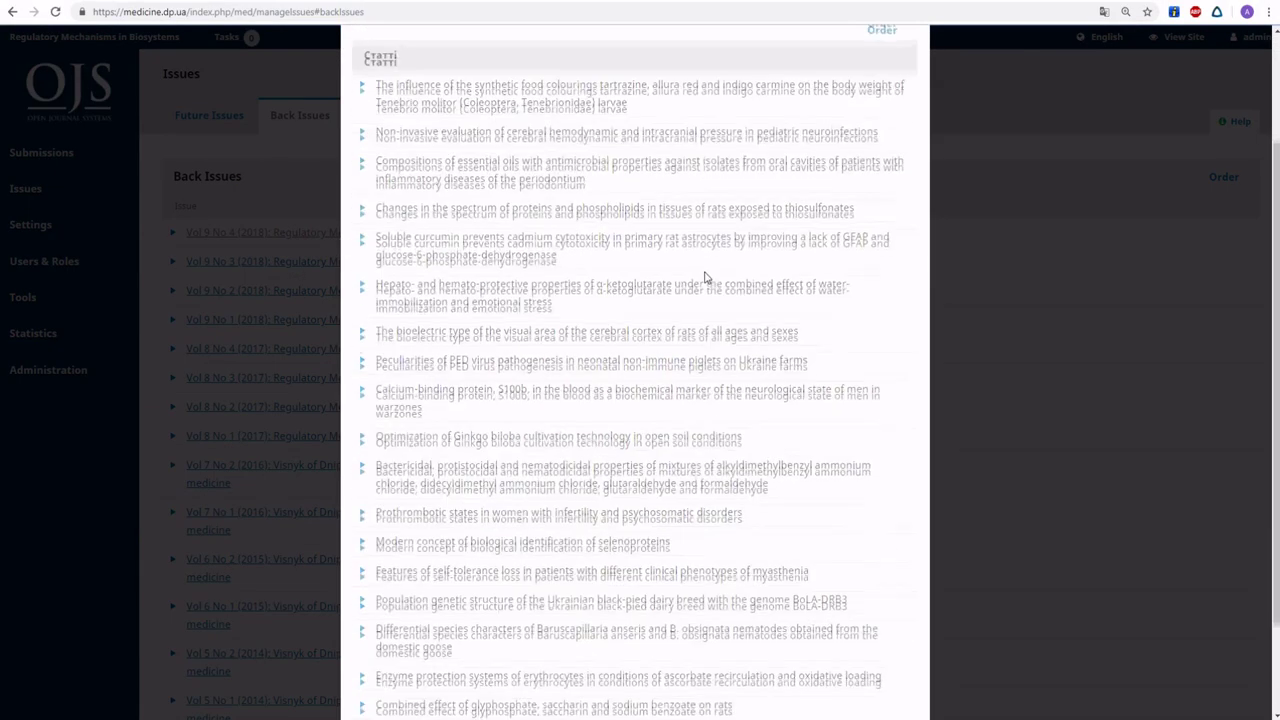
scroll(705, 272, up, 3)
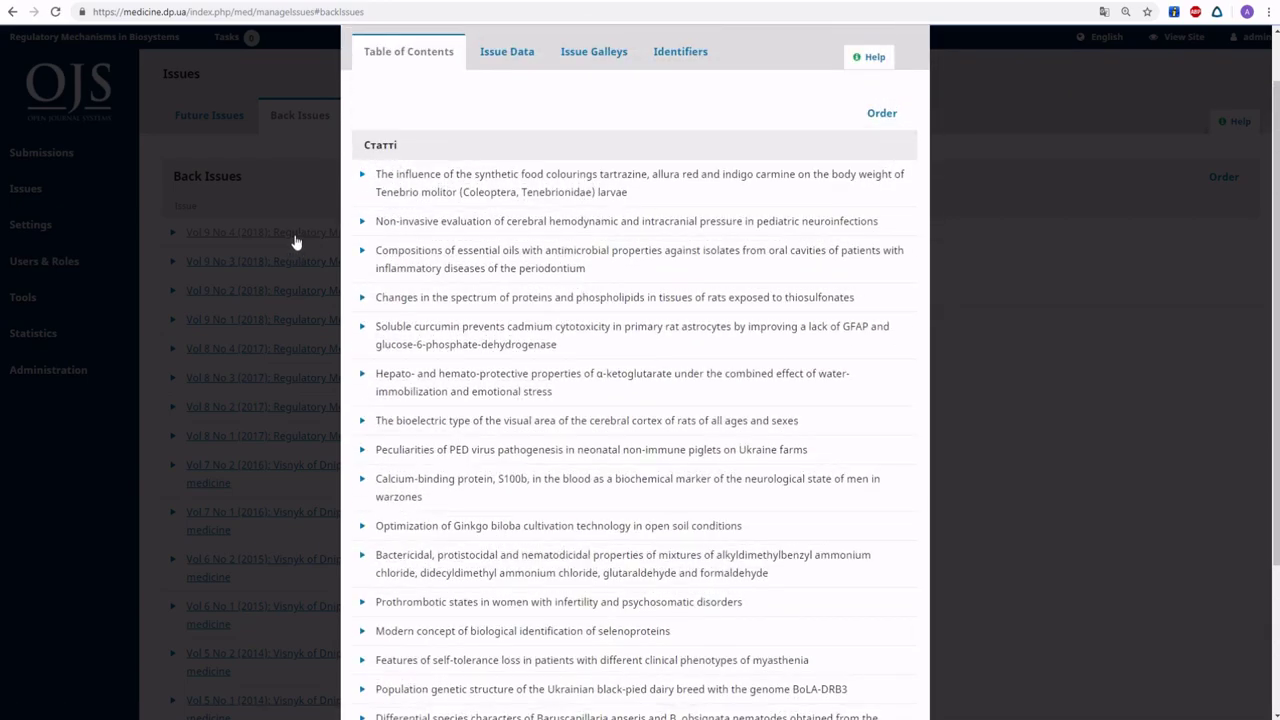
scroll(495, 435, down, 3)
scroll(464, 414, up, 3)
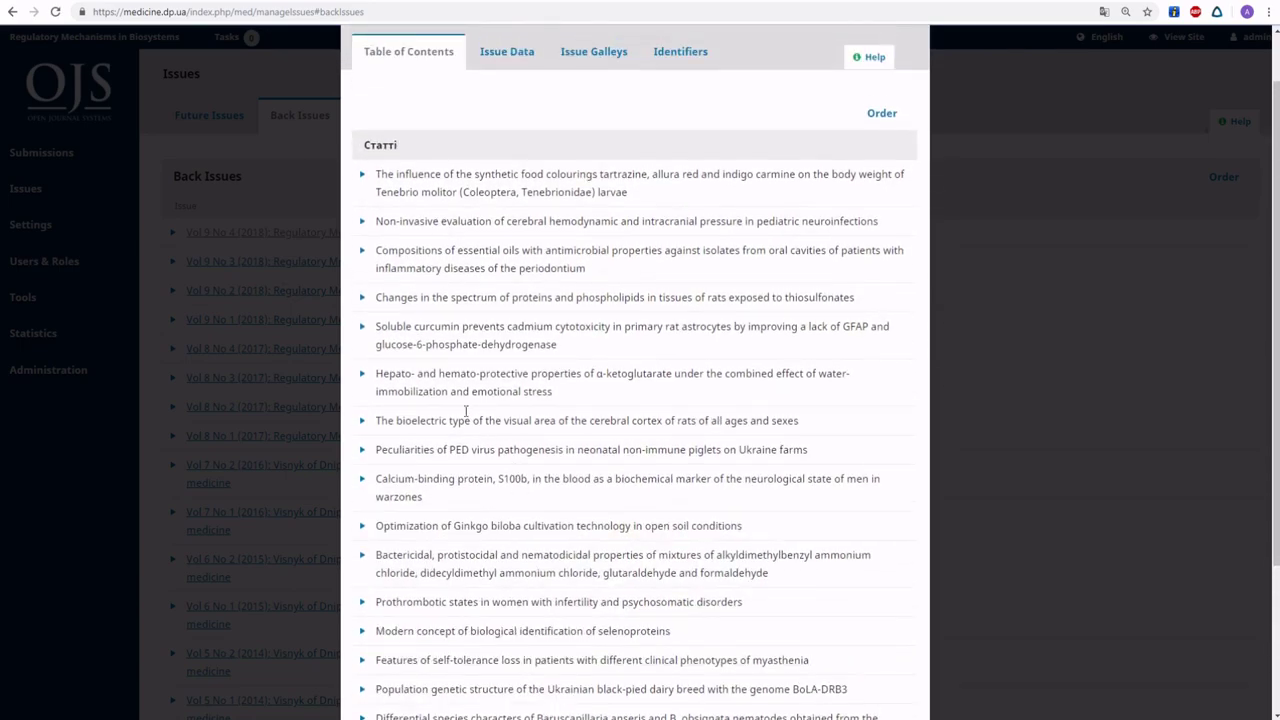
Step: Open the submission of the issue's first article, on the influence of synthetic food colourings on Tenebrio molitor larvae
click(364, 180)
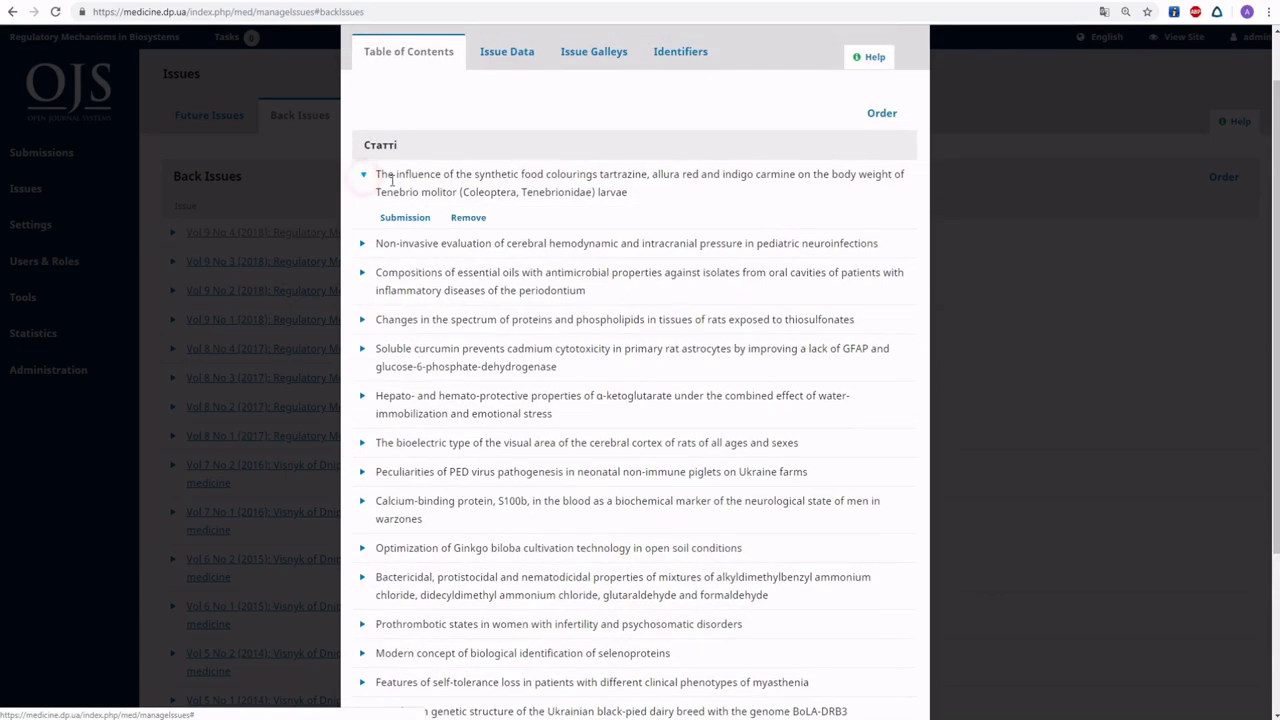
scroll(420, 215, up, 1)
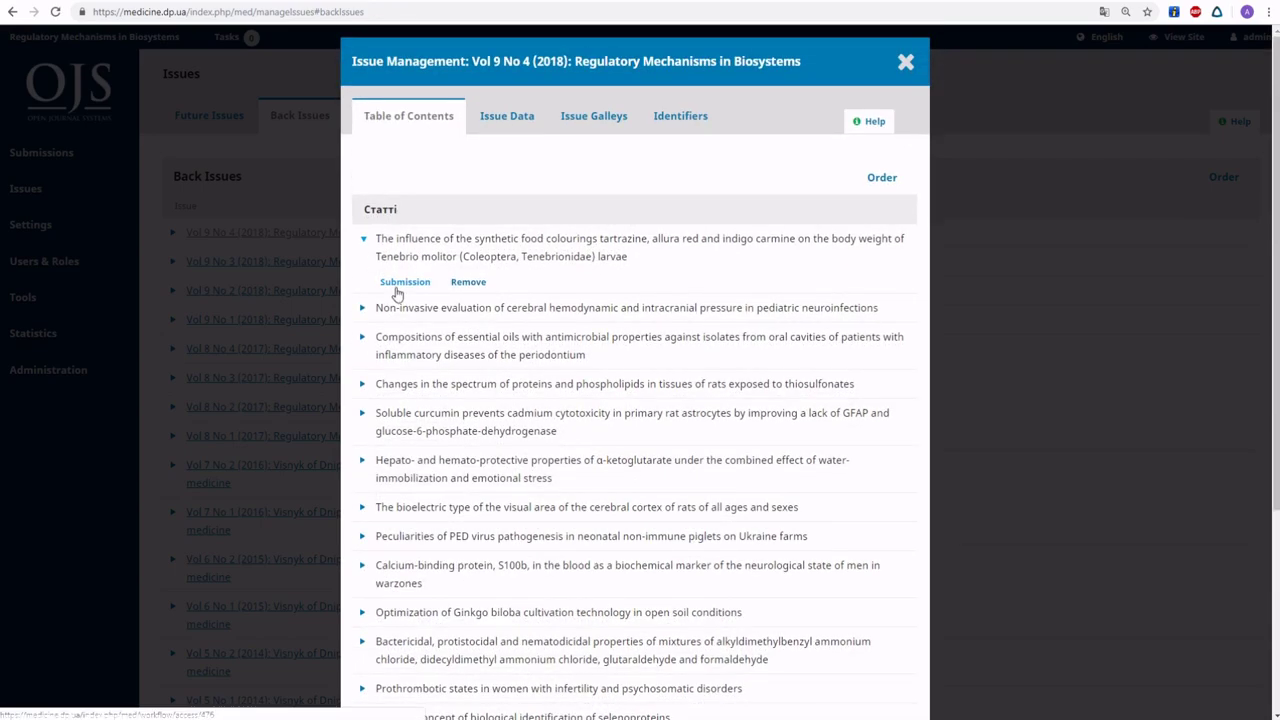
click(402, 284)
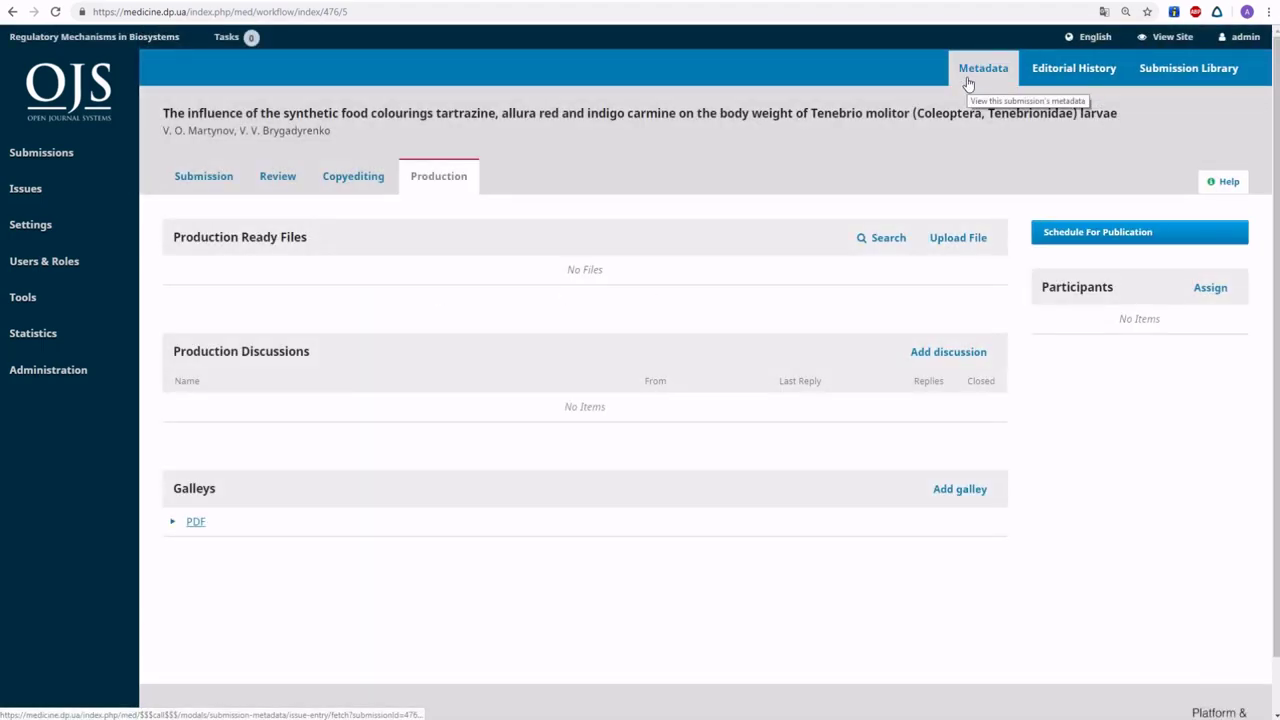
Step: Open the references in the article's submission metadata, clear the whole reference list and save it empty
click(968, 84)
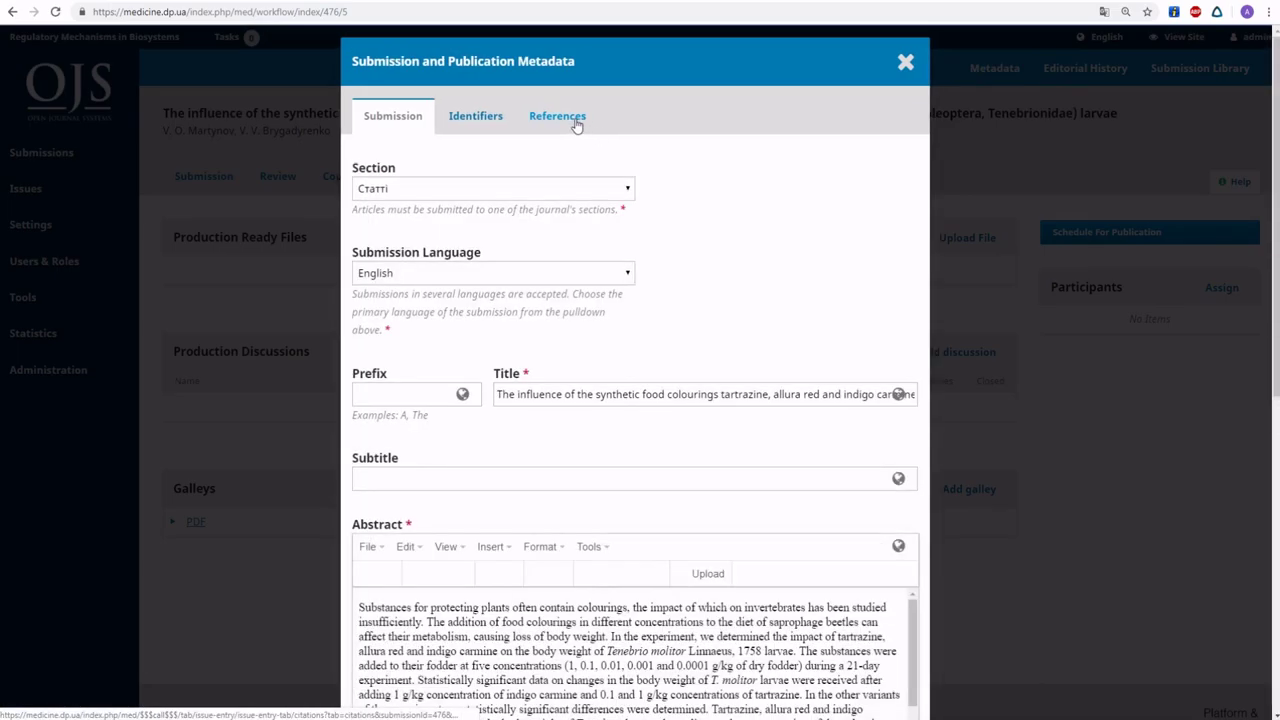
click(570, 122)
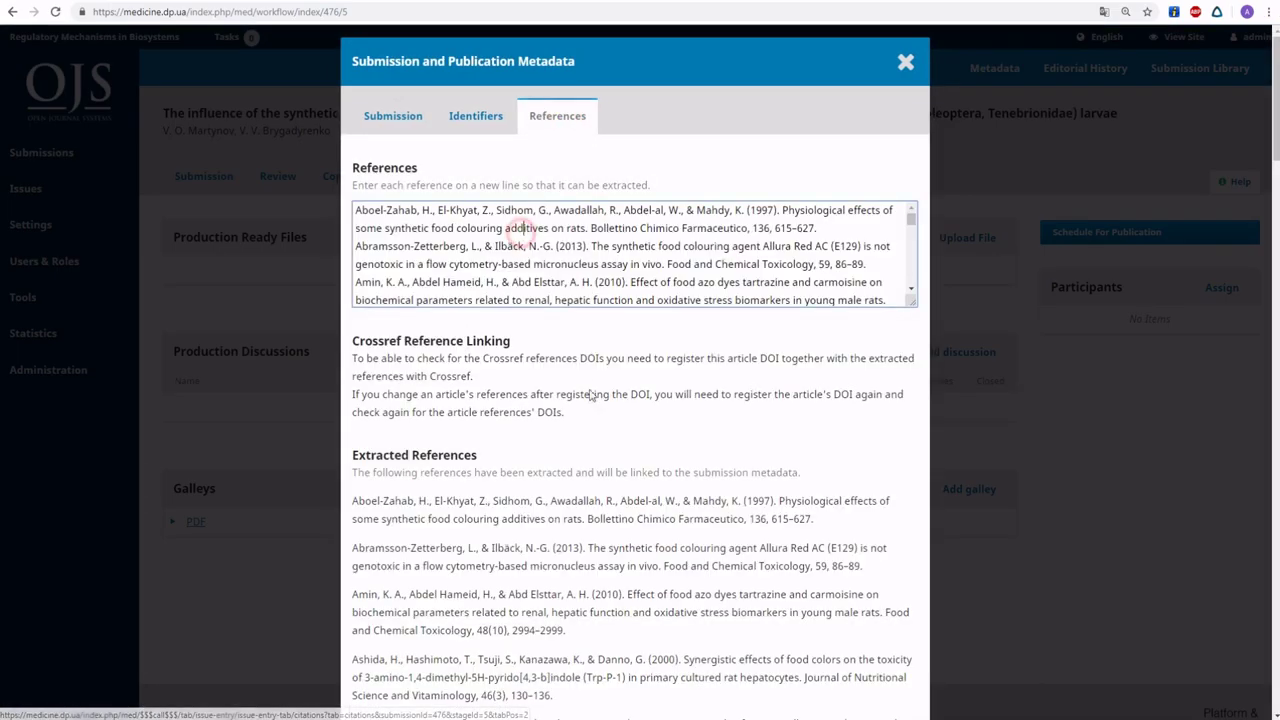
scroll(611, 416, down, 4)
scroll(611, 416, up, 3)
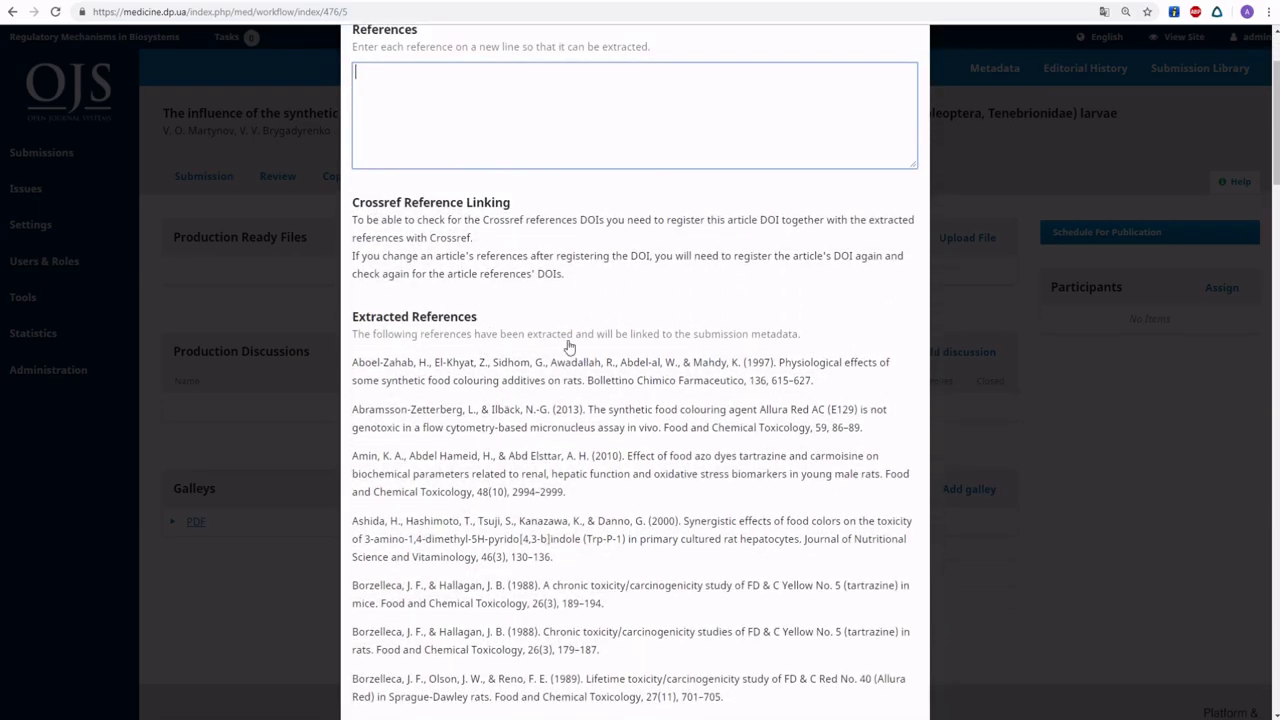
scroll(566, 343, down, 20)
scroll(529, 465, down, 10)
click(414, 685)
Step: Paste the article's full reference list into the empty References field and review it from the last entry back to the first
click(523, 240)
key(ctrl+v)
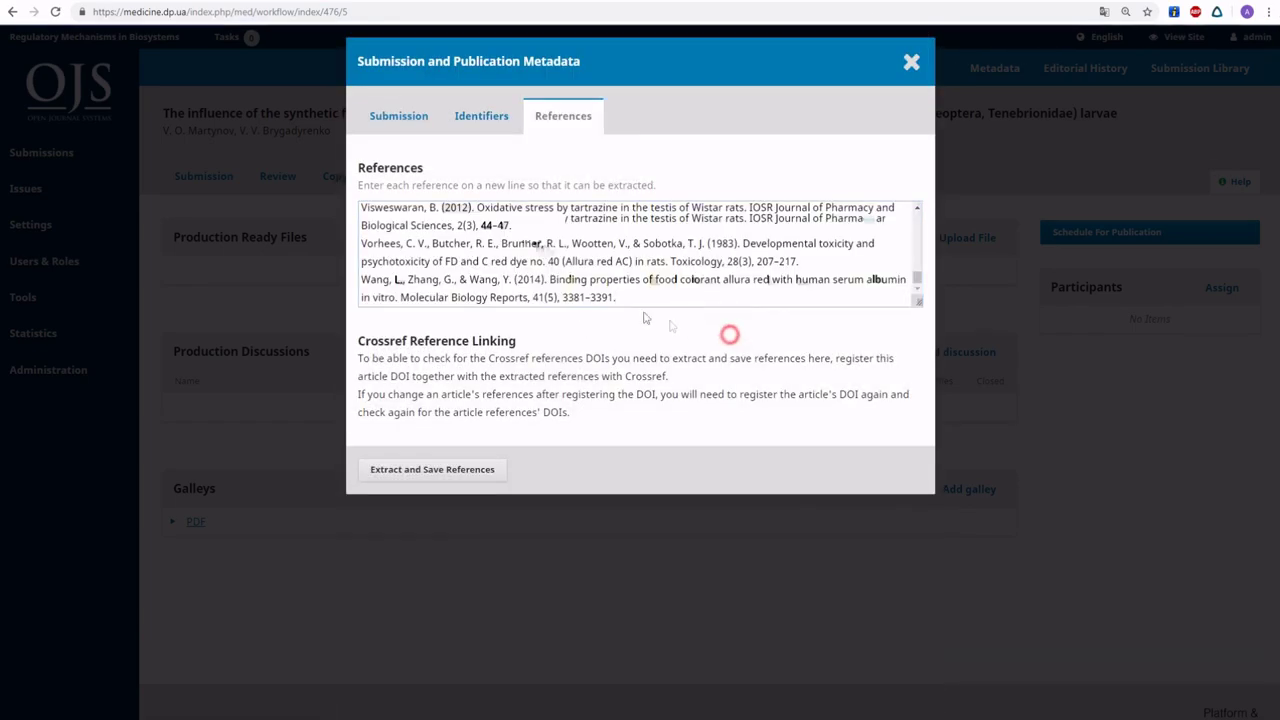
scroll(555, 263, up, 3)
scroll(555, 263, up, 10)
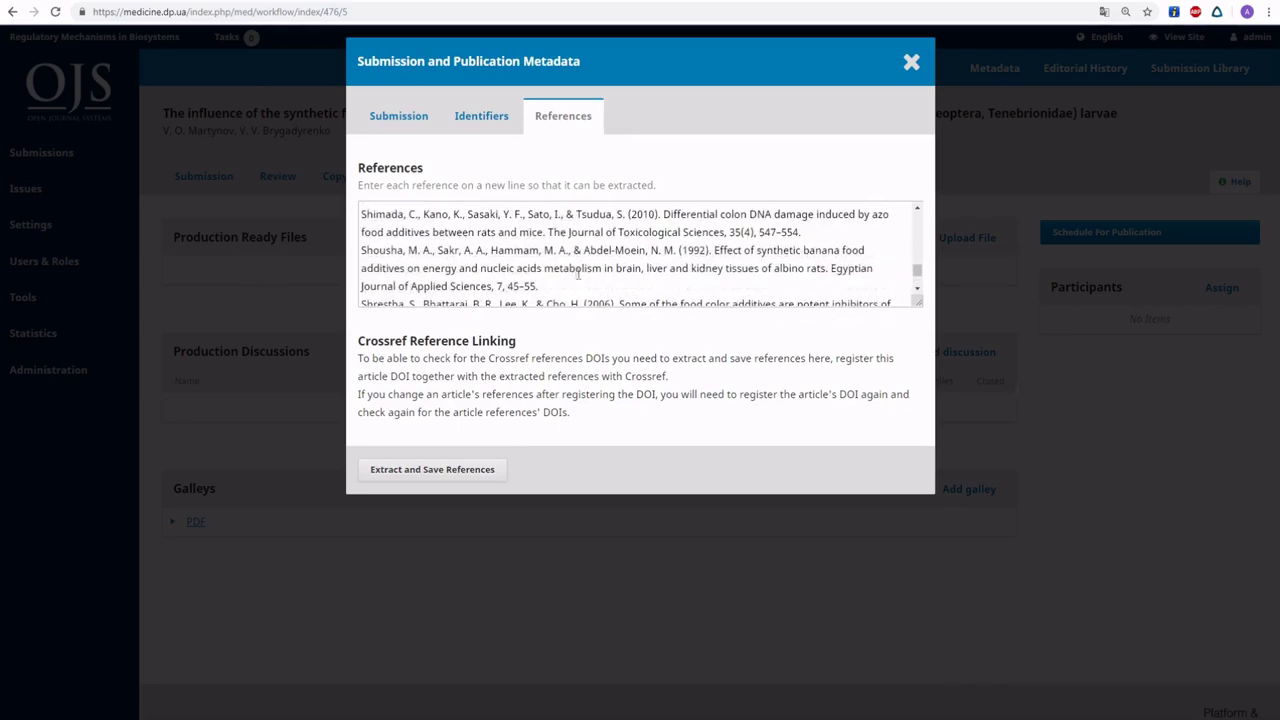
click(914, 261)
drag(914, 261, 916, 214)
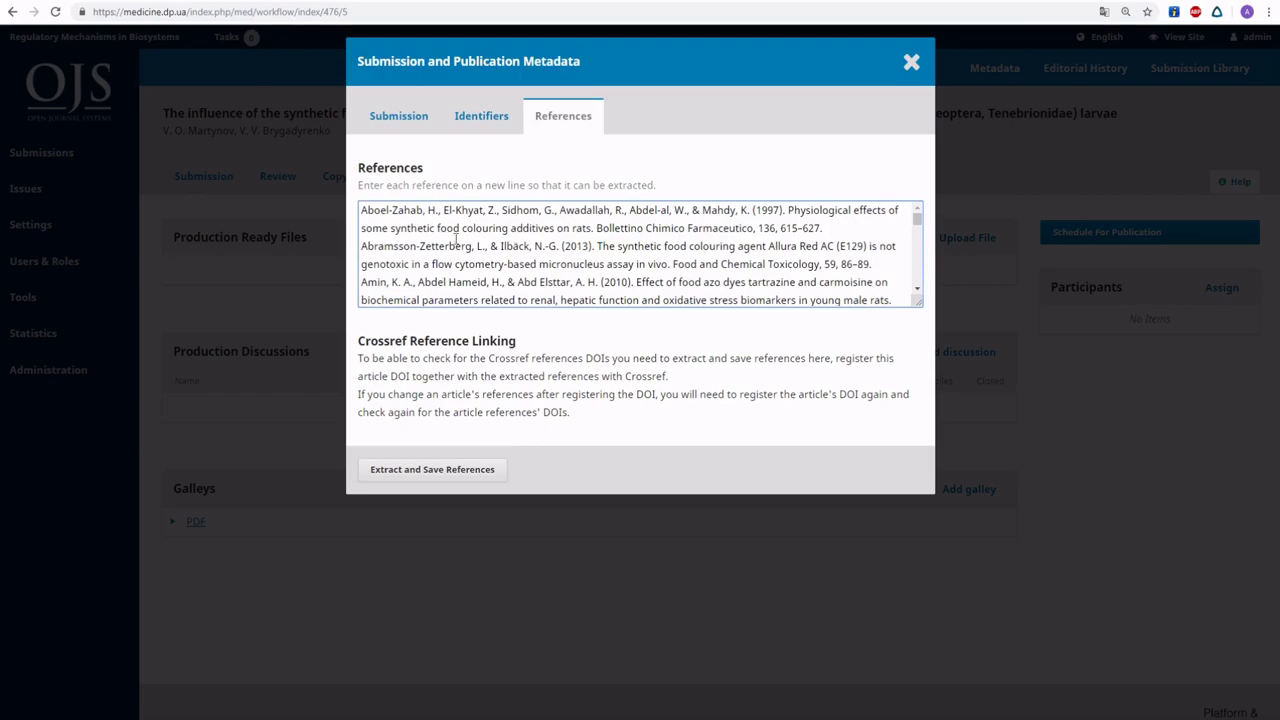
Step: Review the pasted references and the Crossref Reference Linking note, and extract and save the references
drag(362, 210, 876, 292)
click(772, 250)
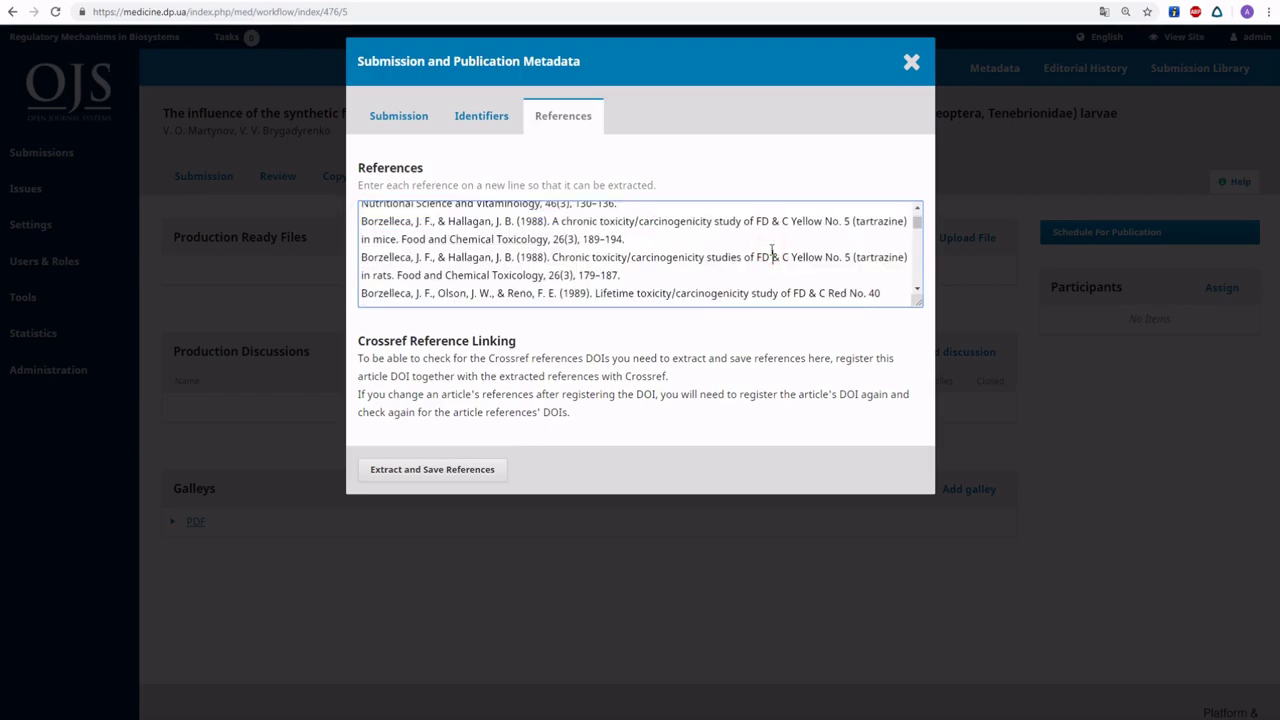
drag(362, 340, 784, 425)
click(686, 398)
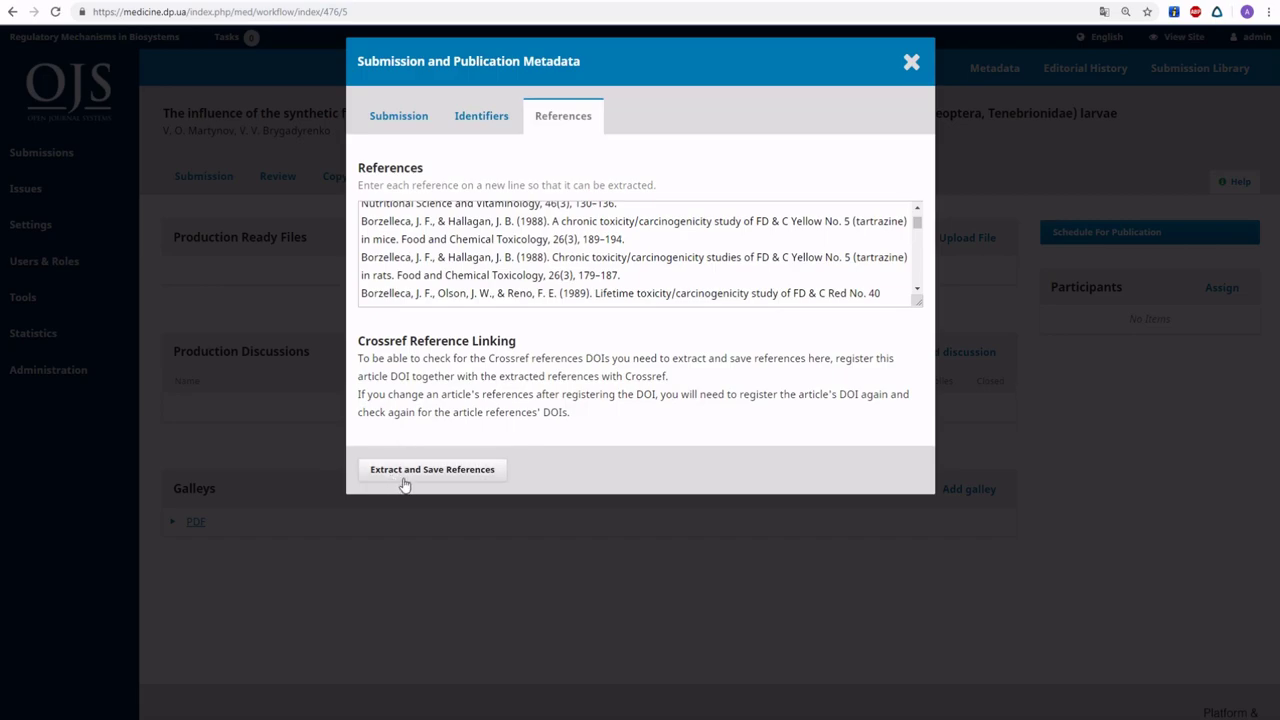
click(462, 477)
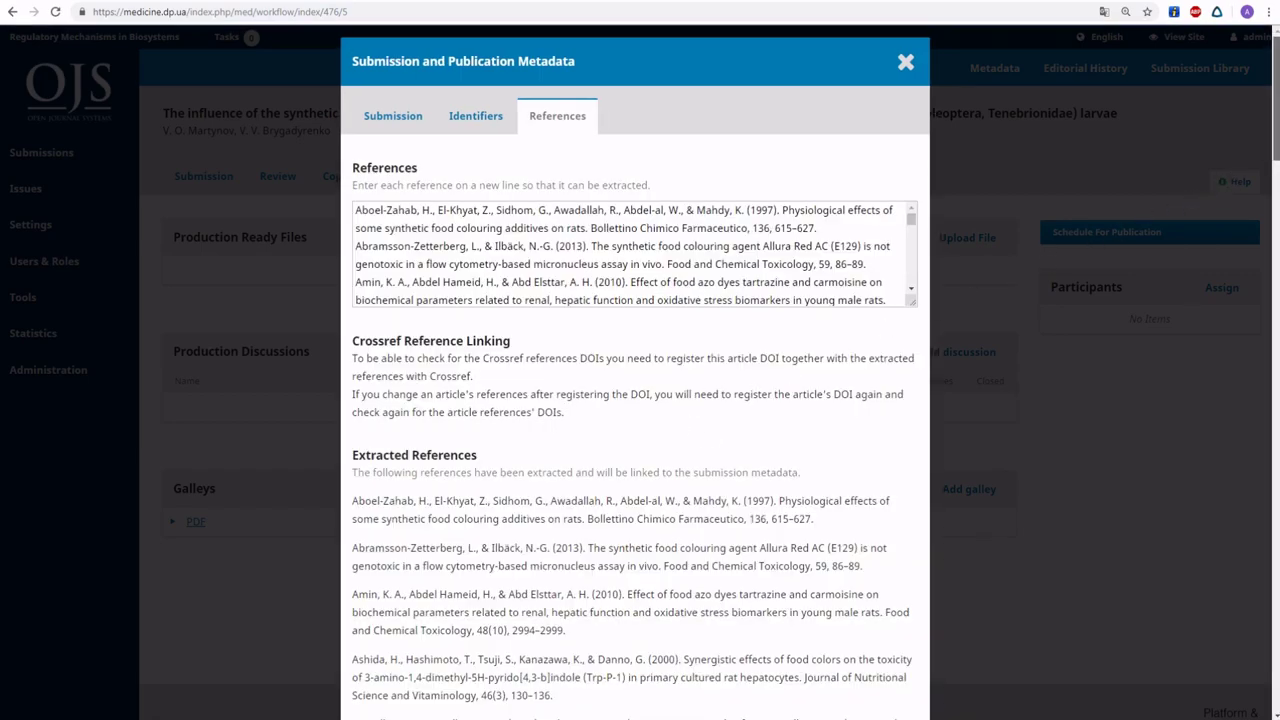
Step: Look through the extracted references from the first entry to the last, and close the submission metadata
scroll(1263, 163, down, 3)
scroll(1268, 180, down, 2)
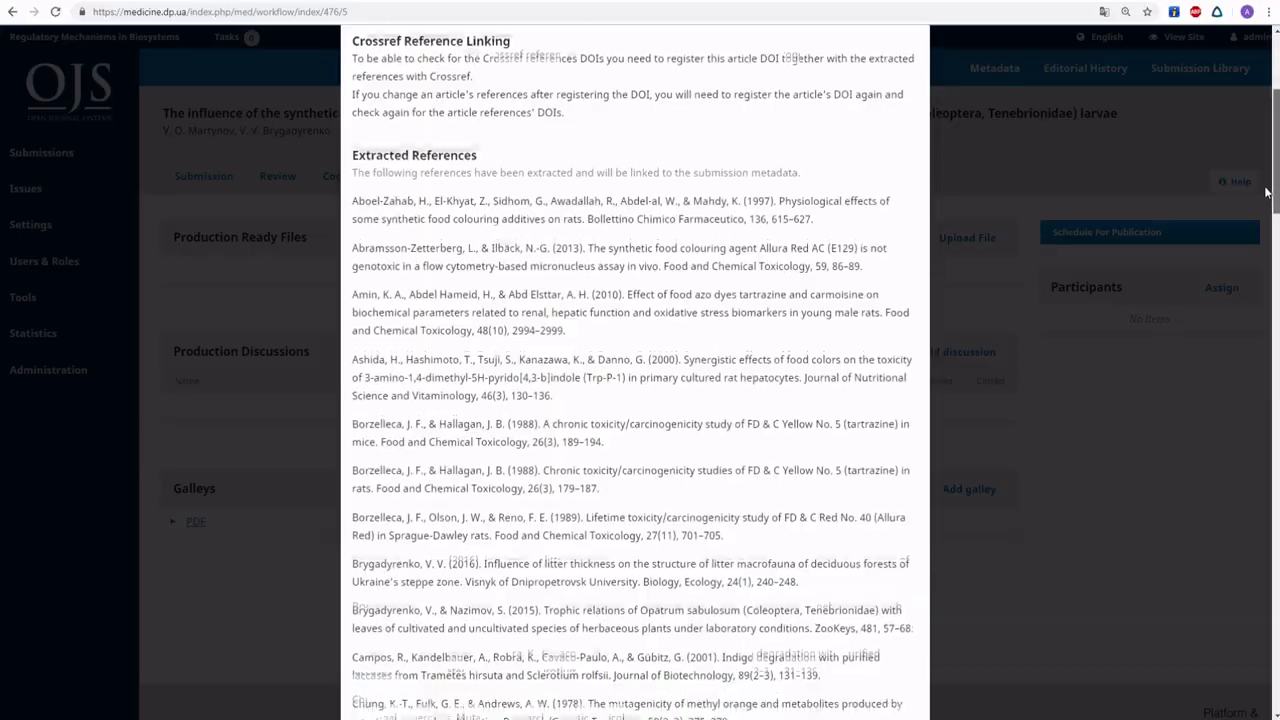
scroll(1263, 203, down, 3)
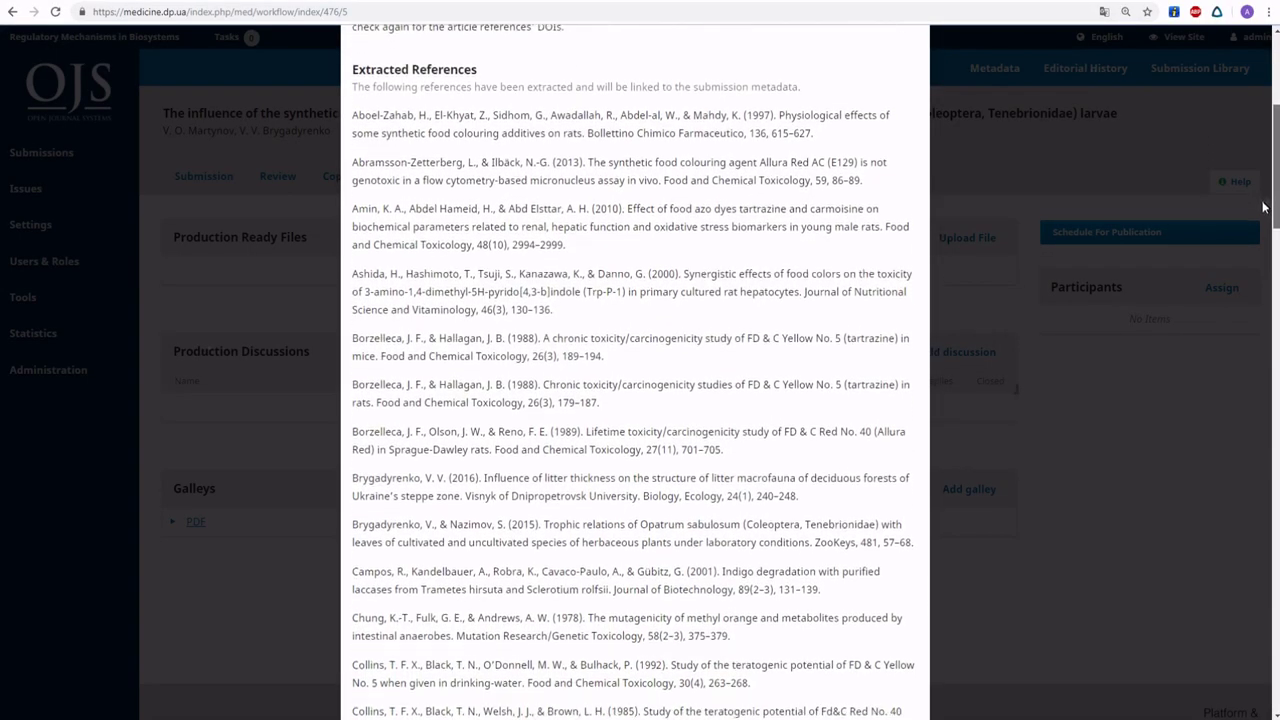
scroll(1258, 253, down, 8)
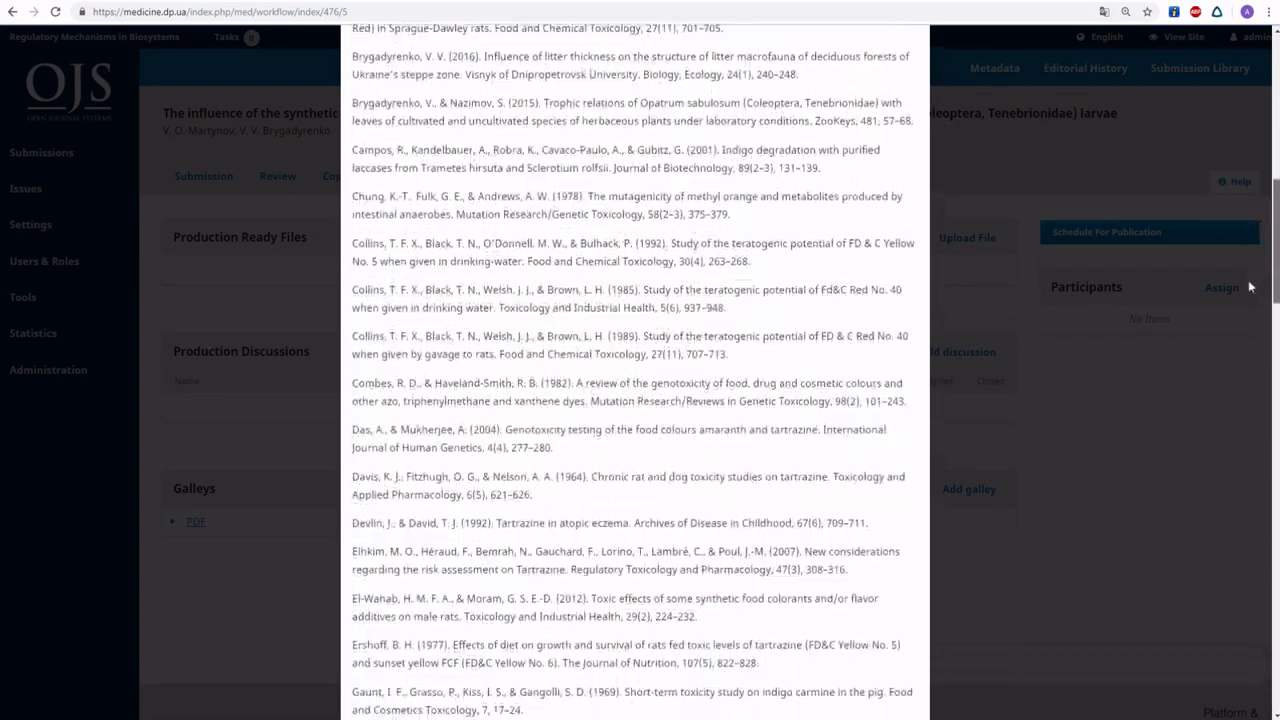
scroll(1256, 419, down, 5)
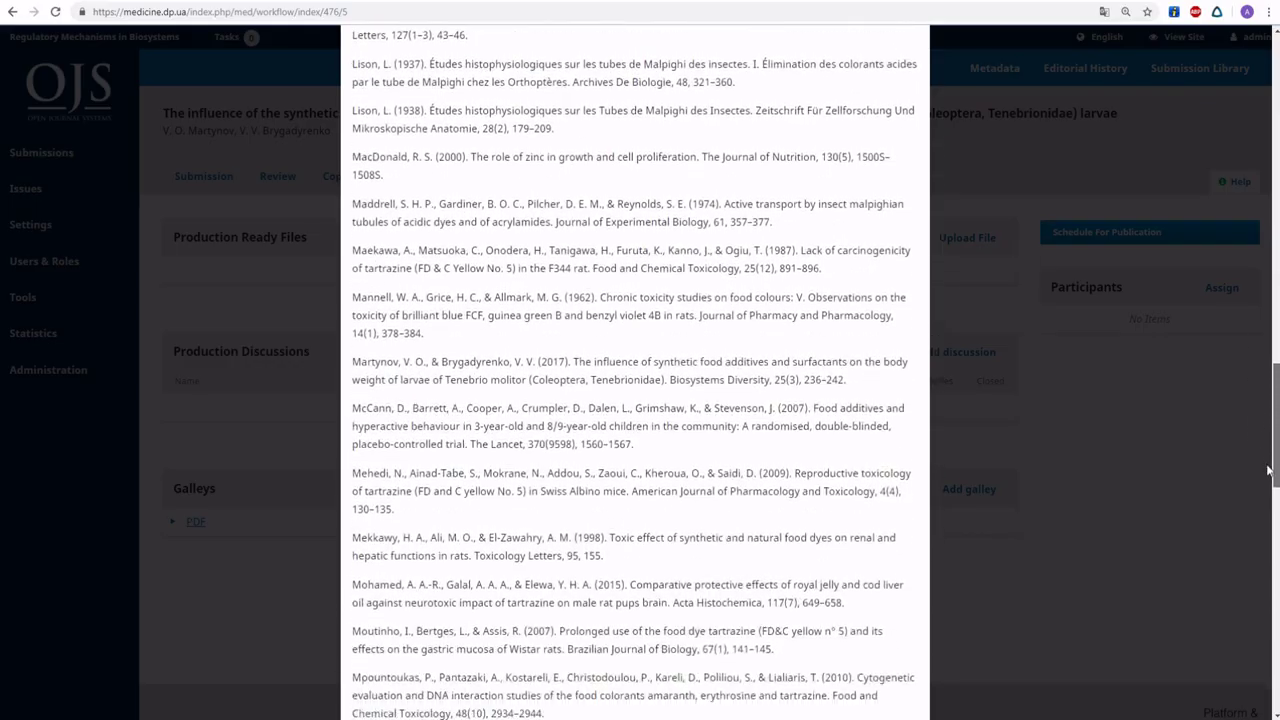
scroll(1276, 497, down, 5)
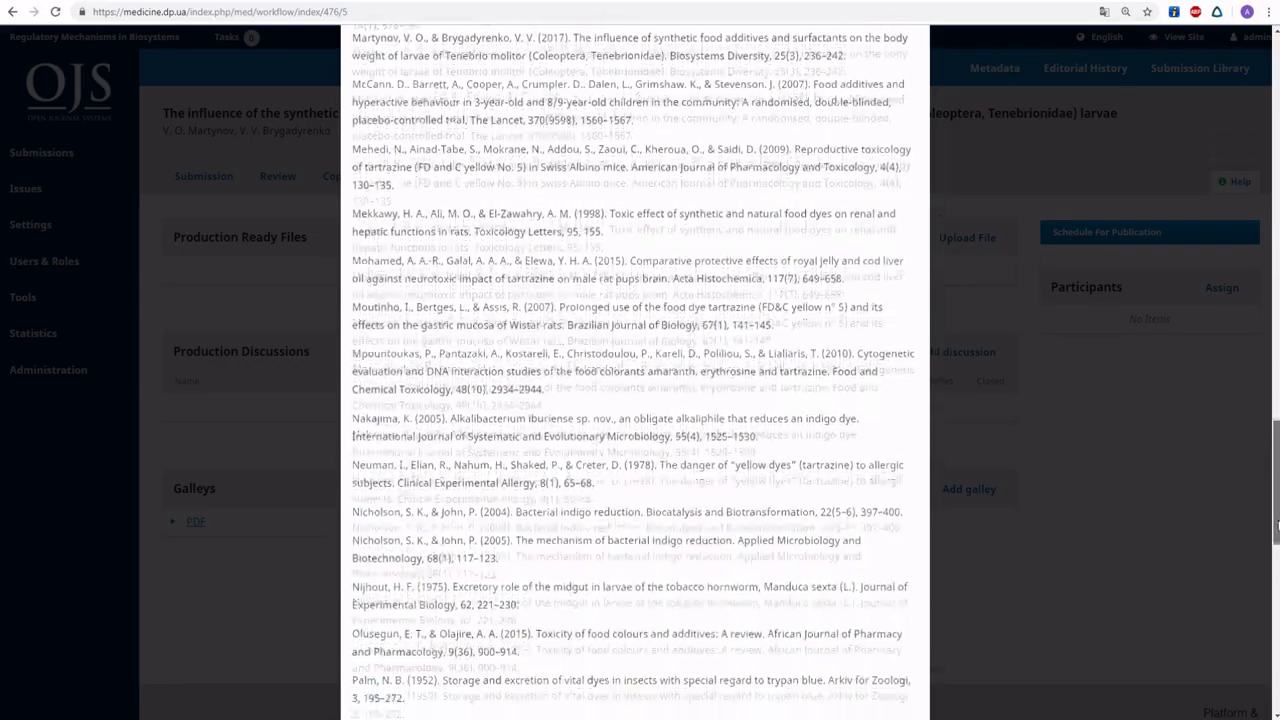
scroll(1276, 520, down, 4)
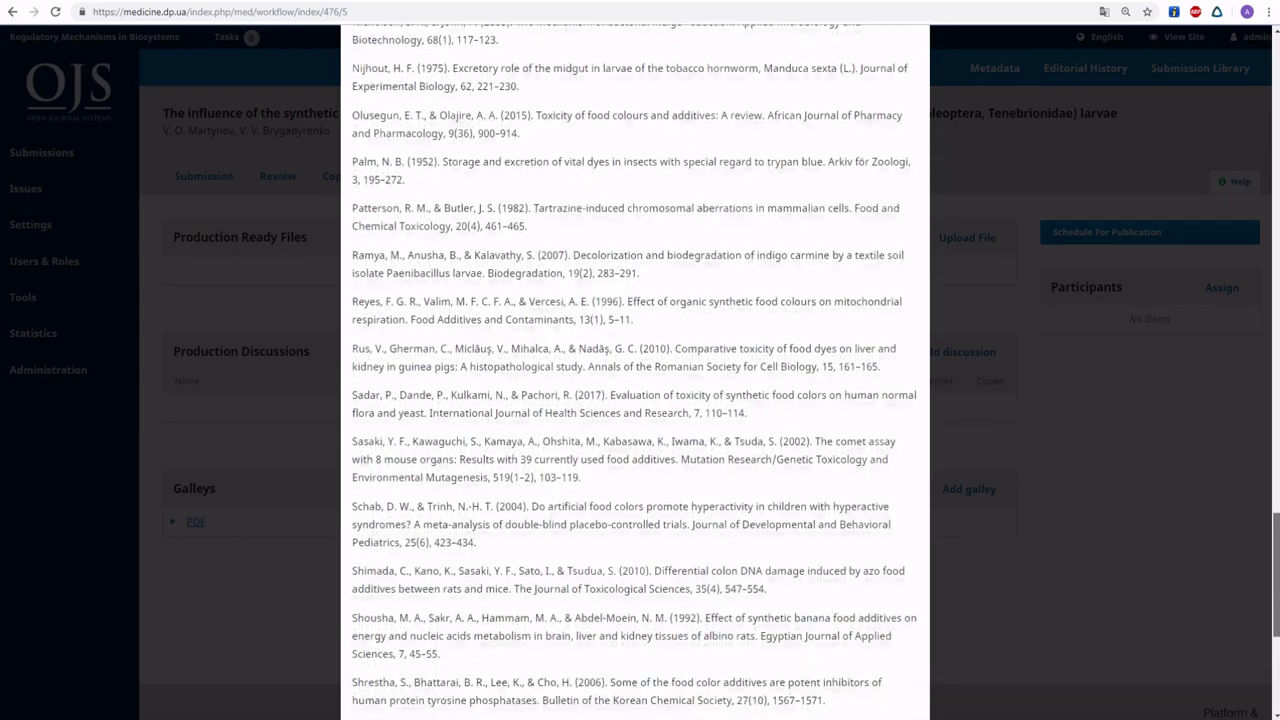
scroll(1276, 520, down, 2)
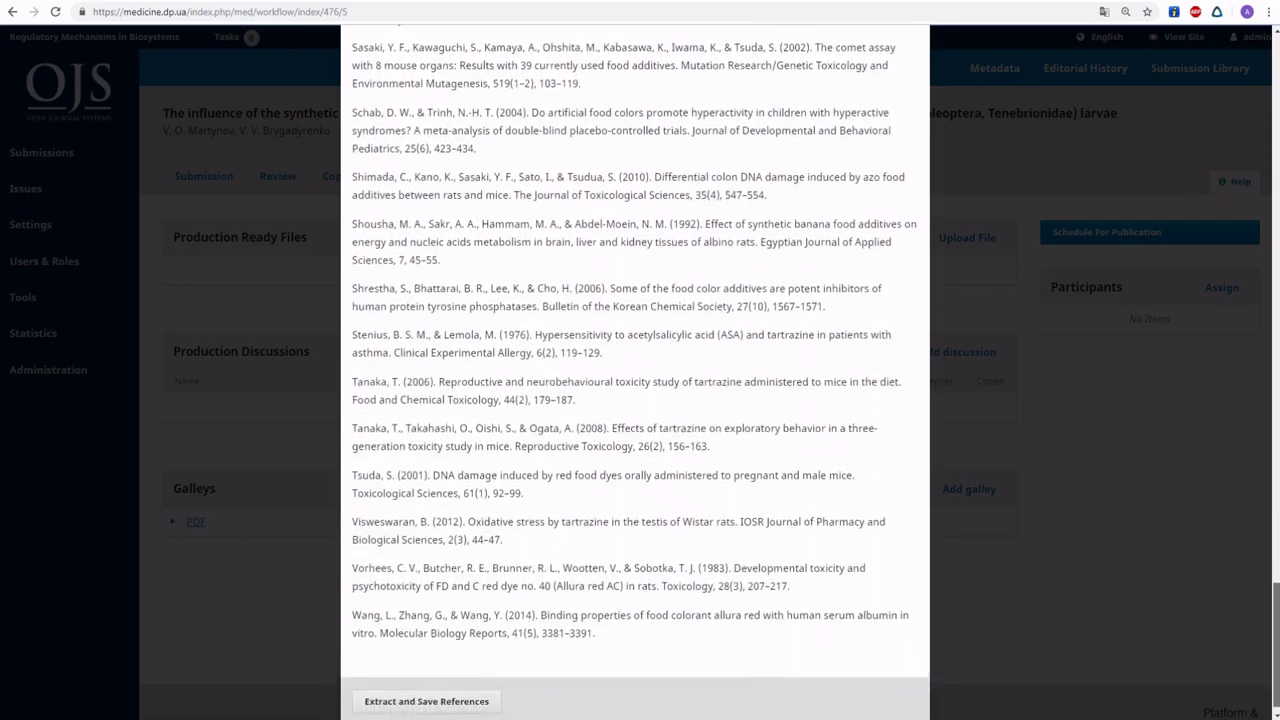
scroll(1276, 520, up, 6)
drag(1276, 560, 1276, 140)
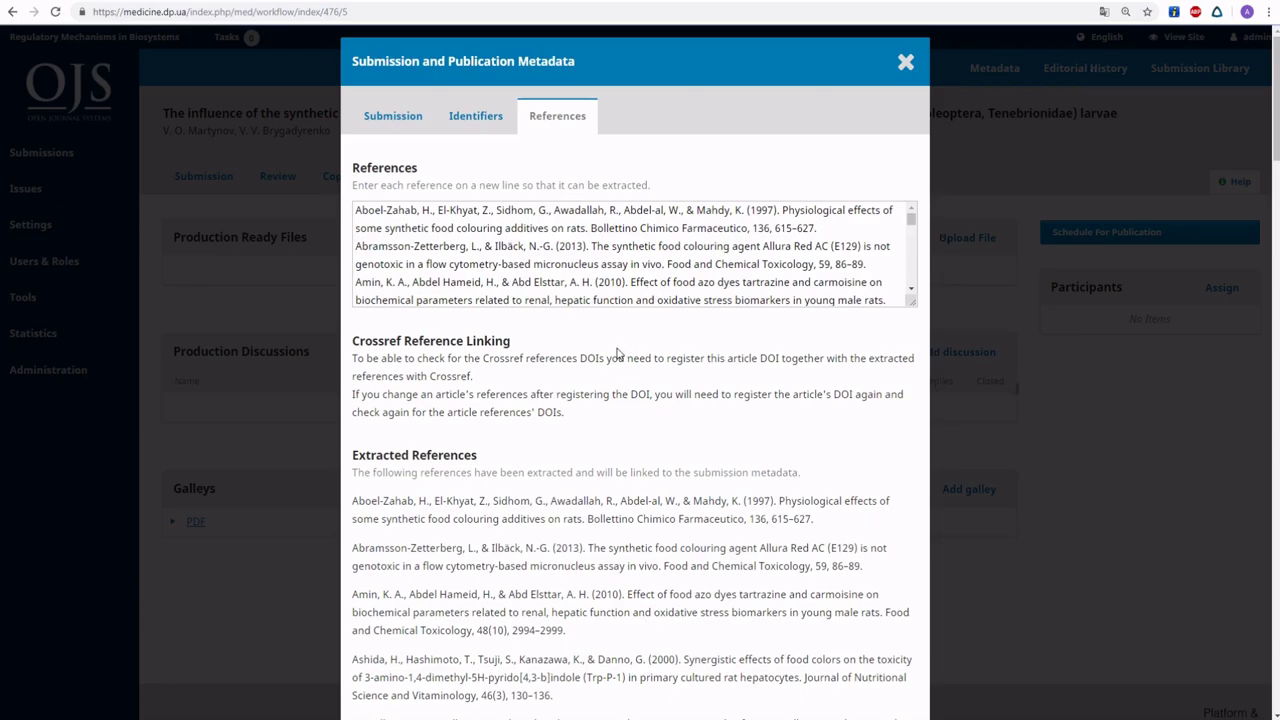
click(906, 64)
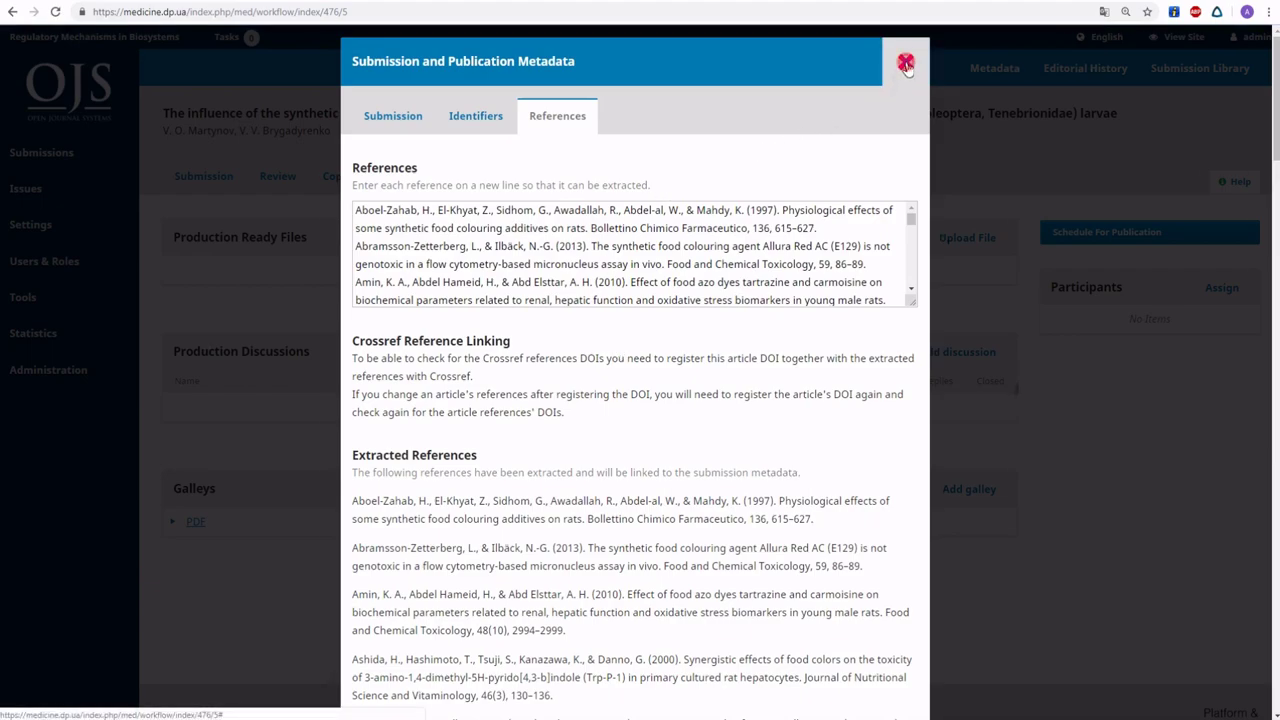
Step: Check the DOI assigned to the article among its metadata identifiers, and close the metadata
mouse_move(41, 297)
mouse_move(48, 240)
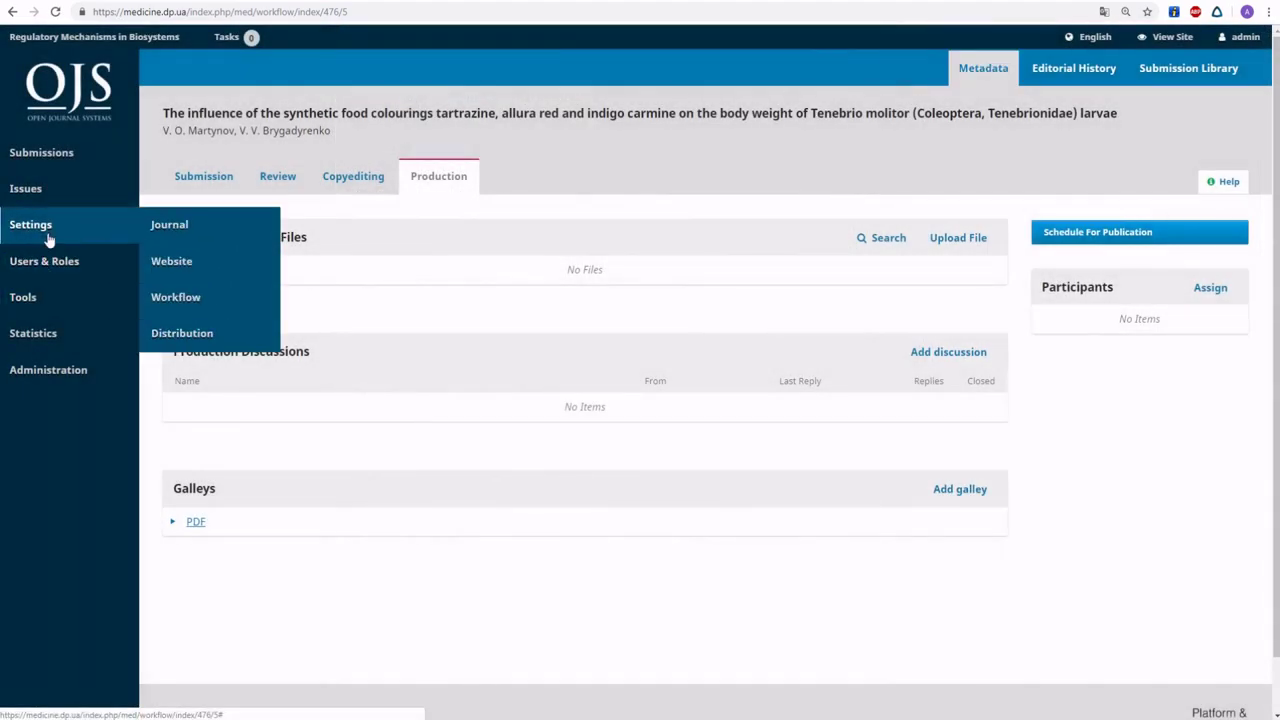
click(975, 80)
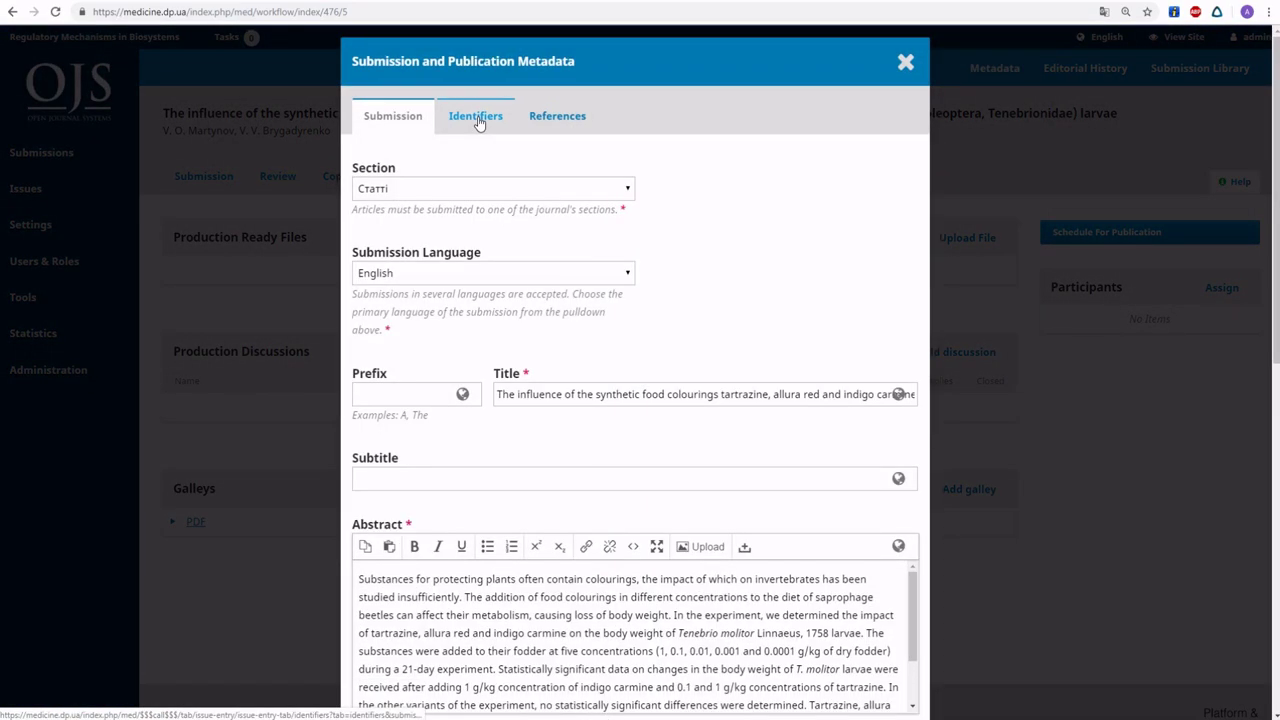
click(479, 116)
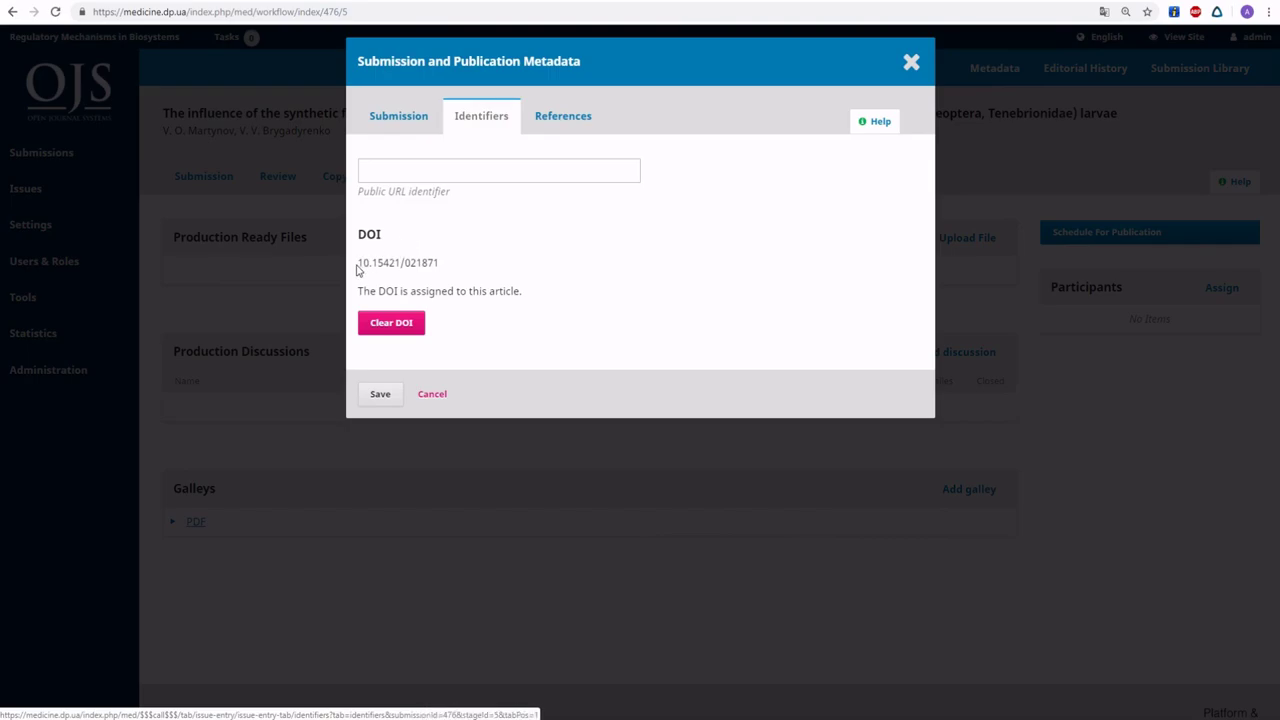
drag(356, 269, 451, 270)
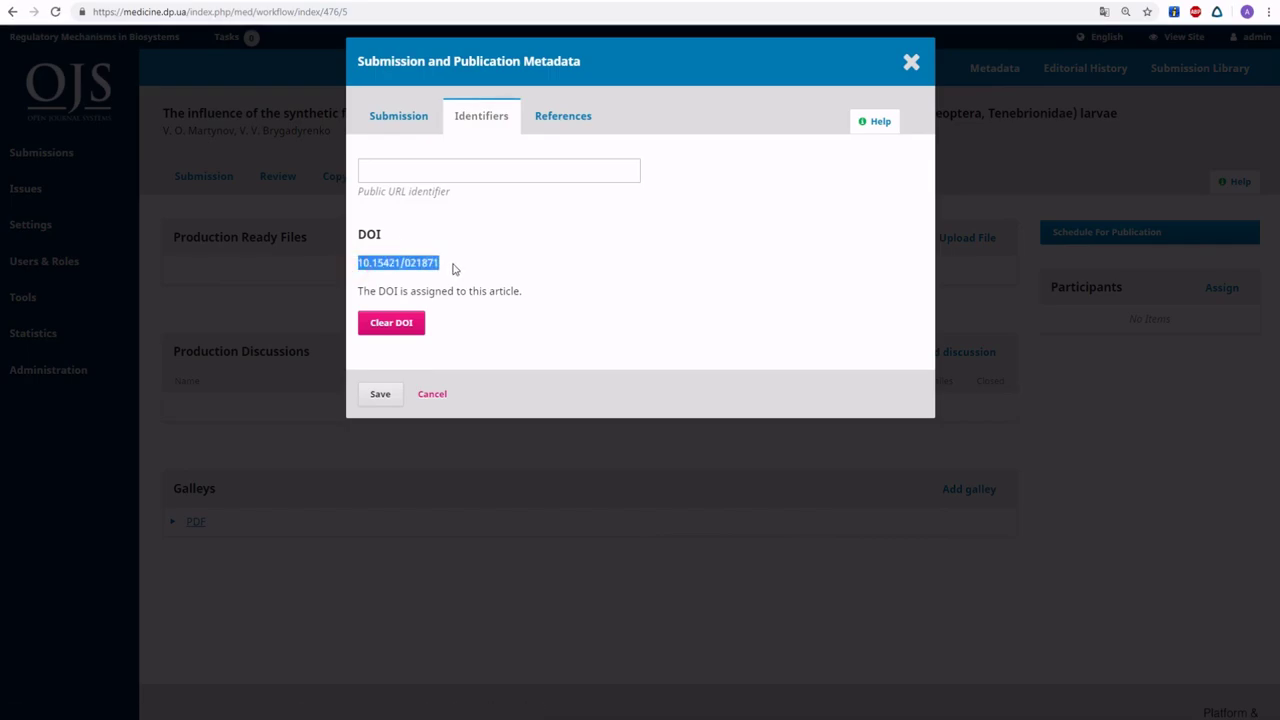
click(571, 122)
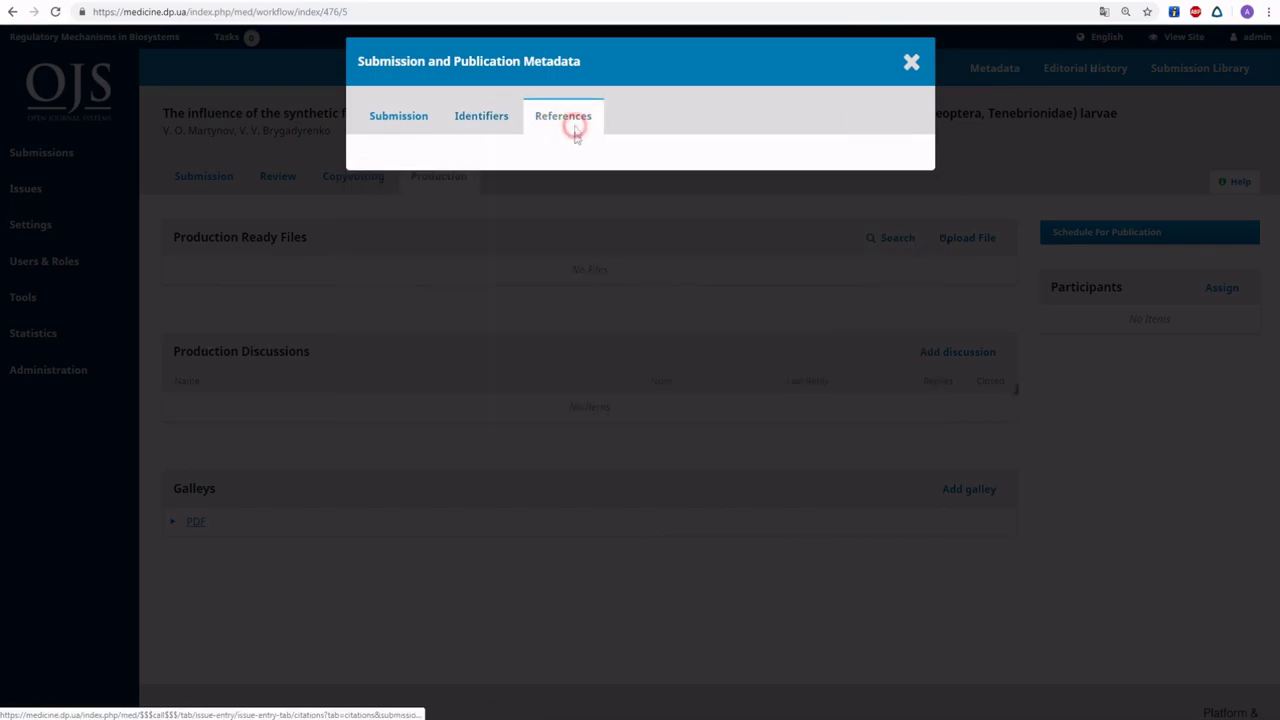
click(492, 116)
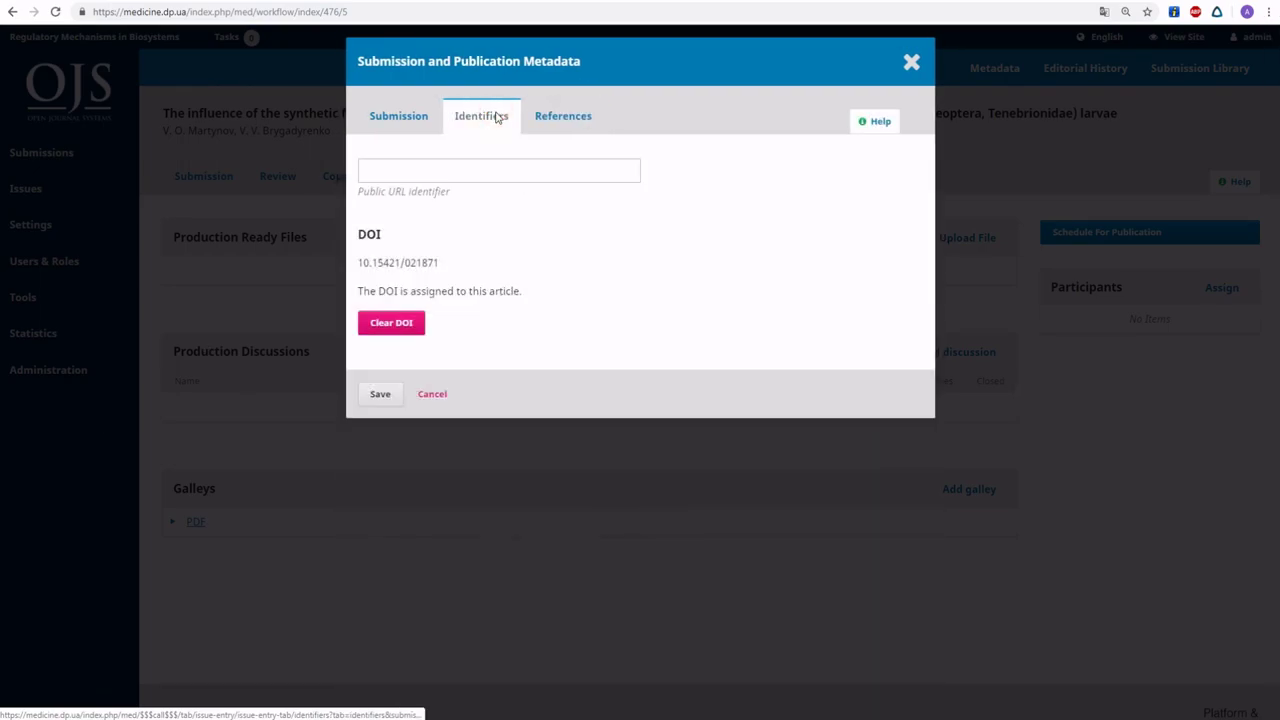
click(912, 63)
Step: Open the CrossRef XML Export Plugin from the import/export tools and show its list of articles
mouse_move(80, 302)
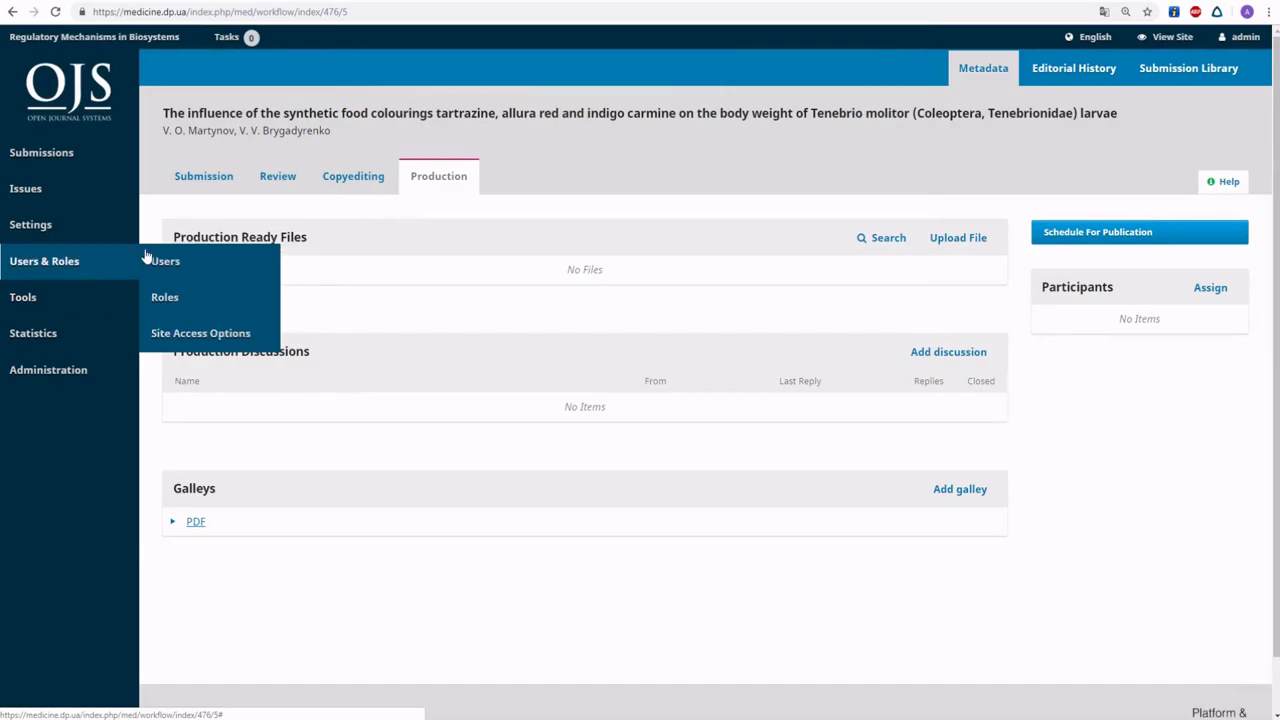
mouse_move(62, 246)
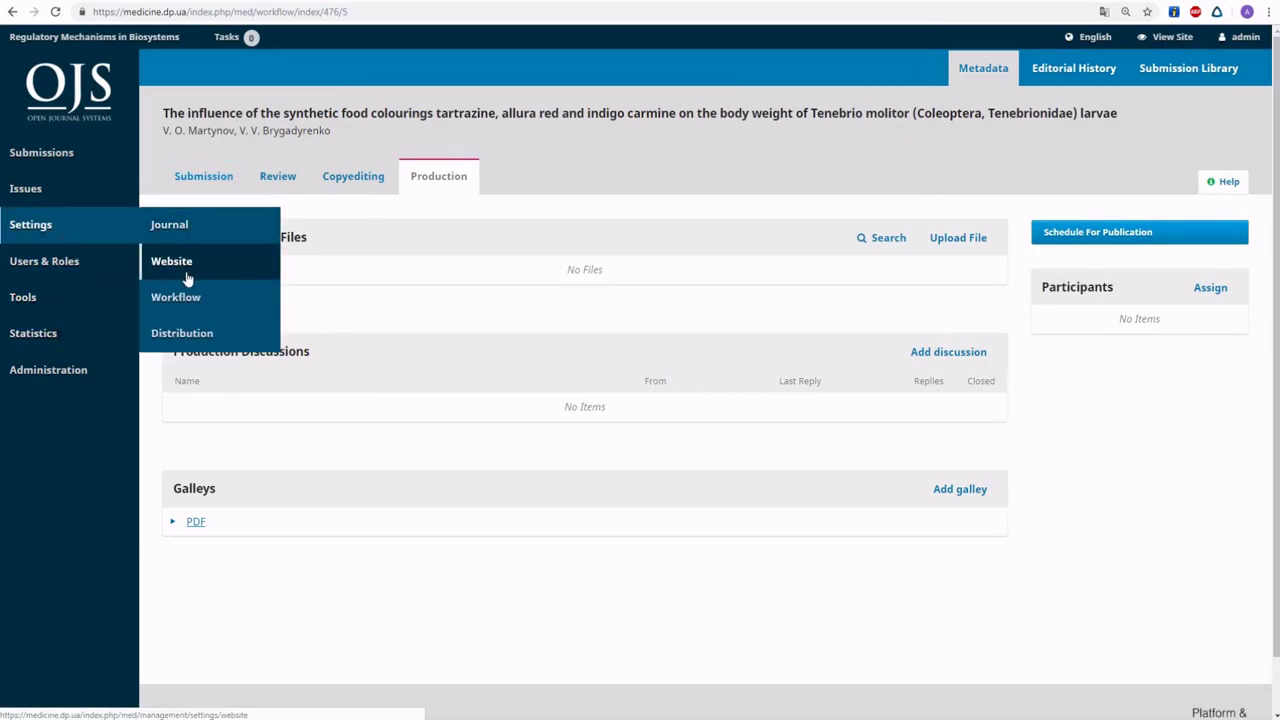
click(188, 297)
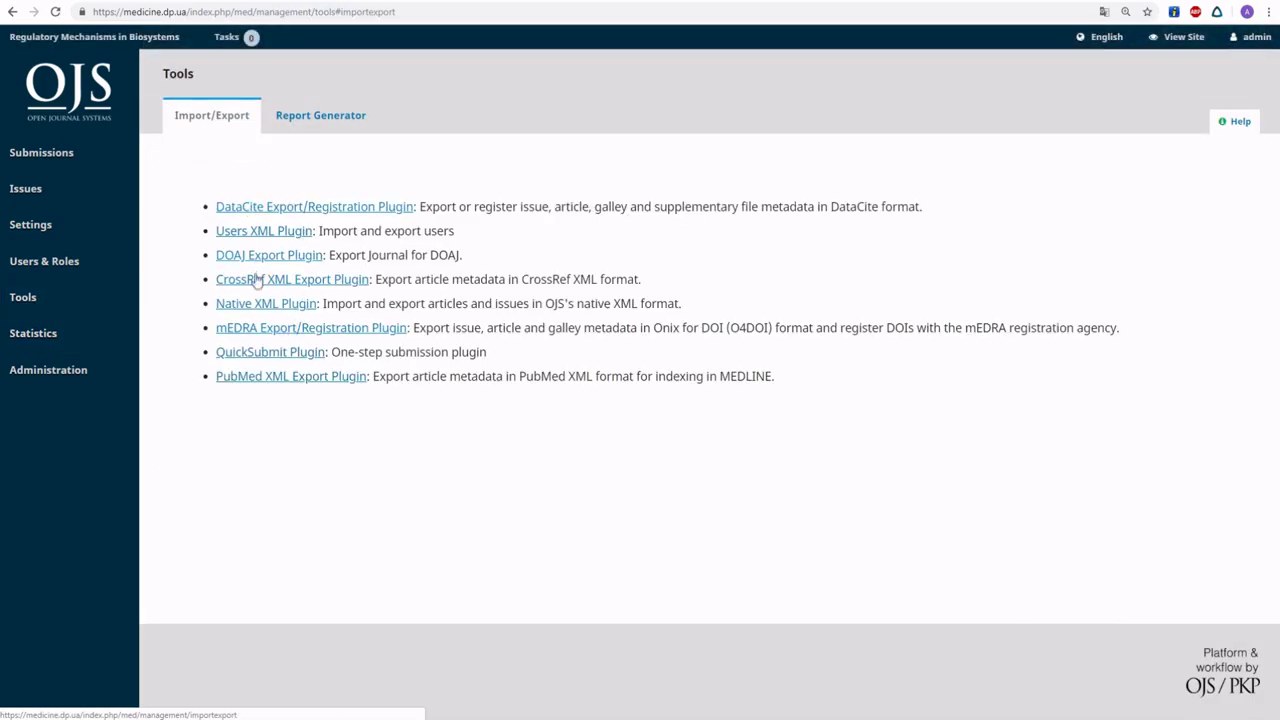
click(257, 284)
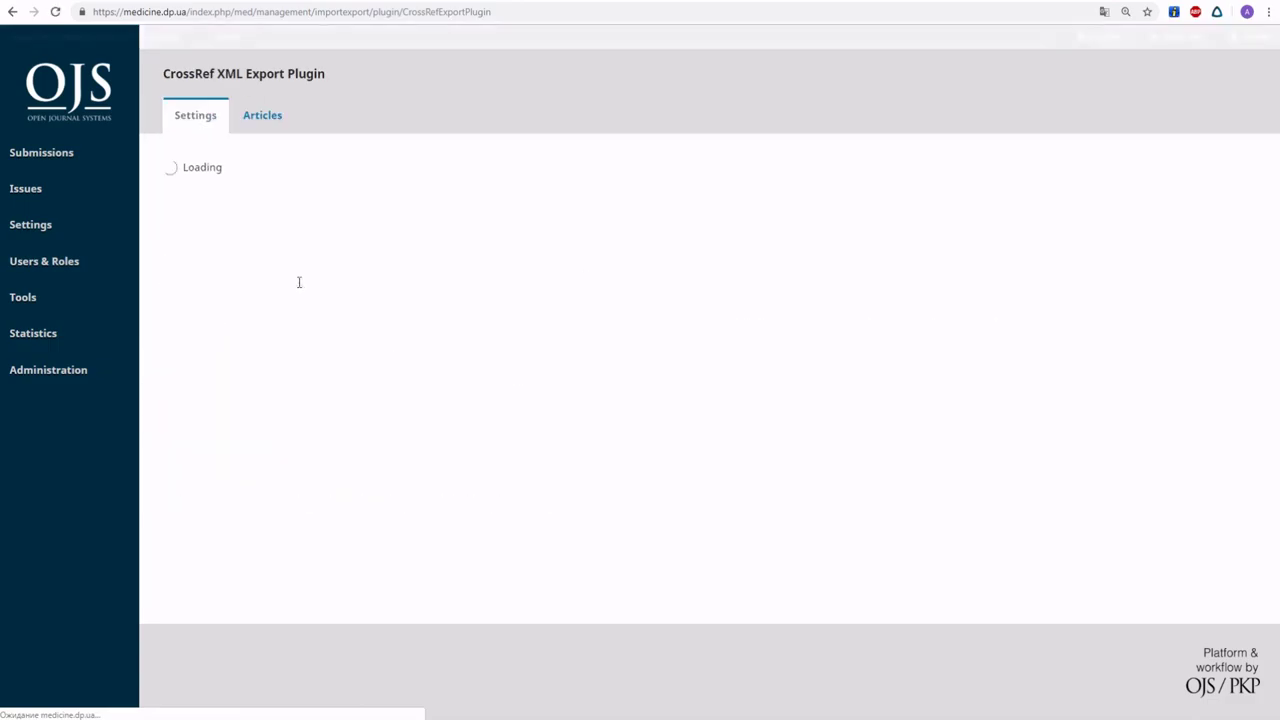
click(263, 117)
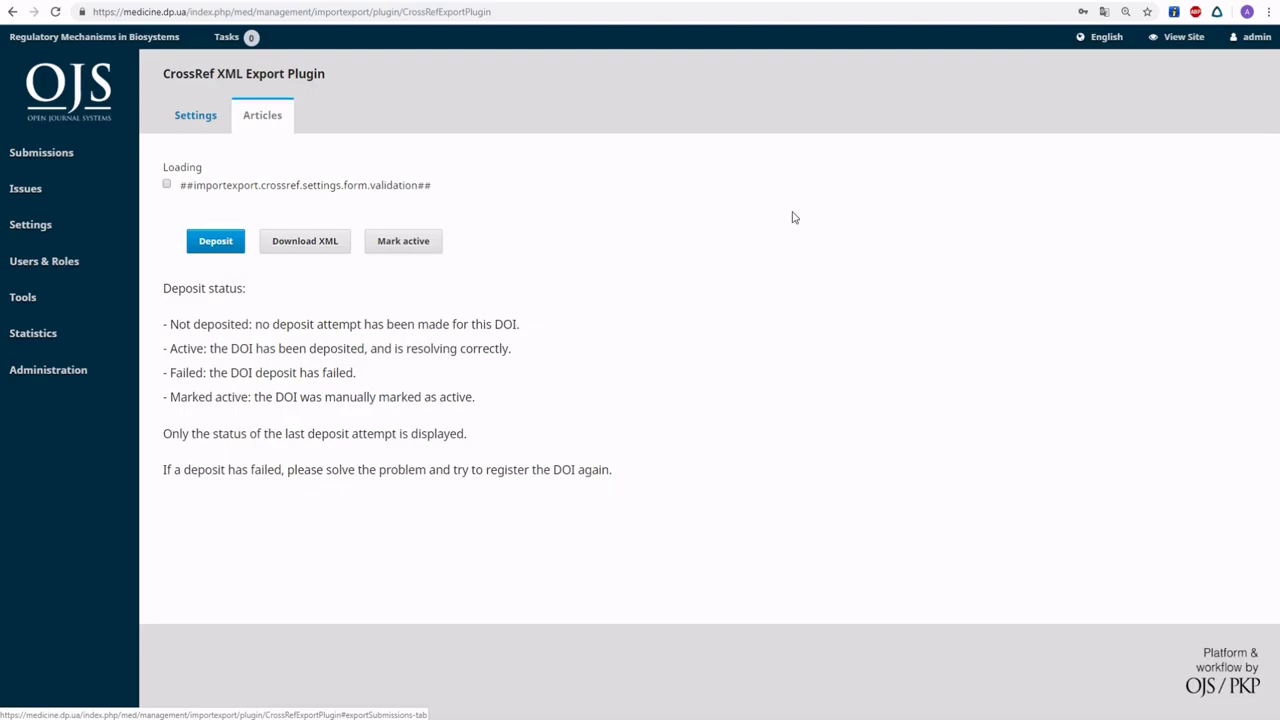
Step: Select article 476 on synthetic food colourings in the export list and download its Crossref XML
scroll(433, 250, down, 1)
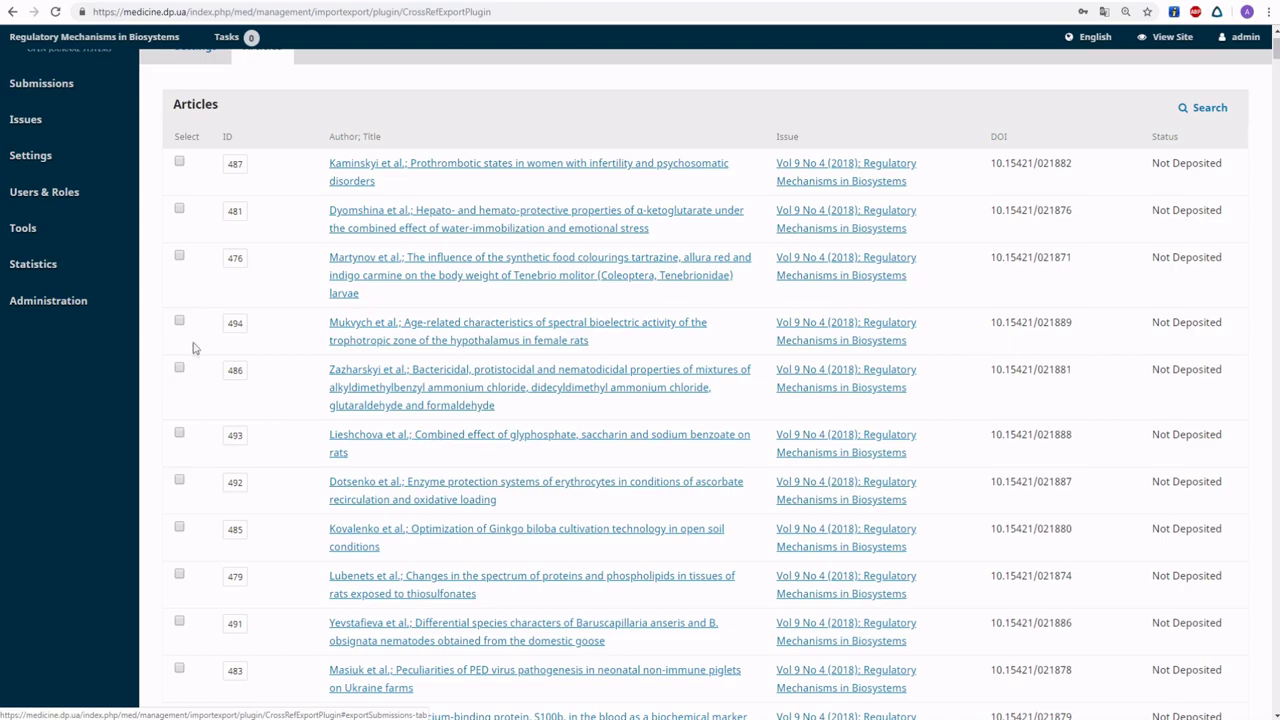
click(180, 256)
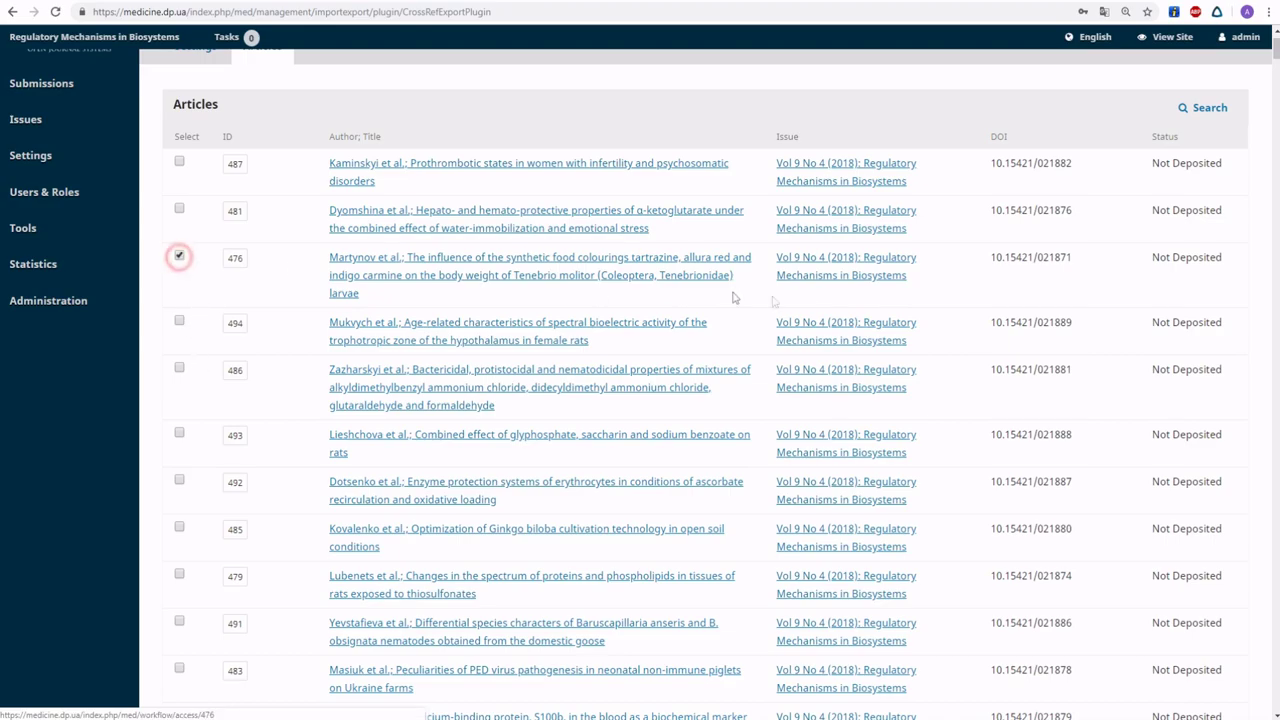
drag(1276, 48, 1276, 700)
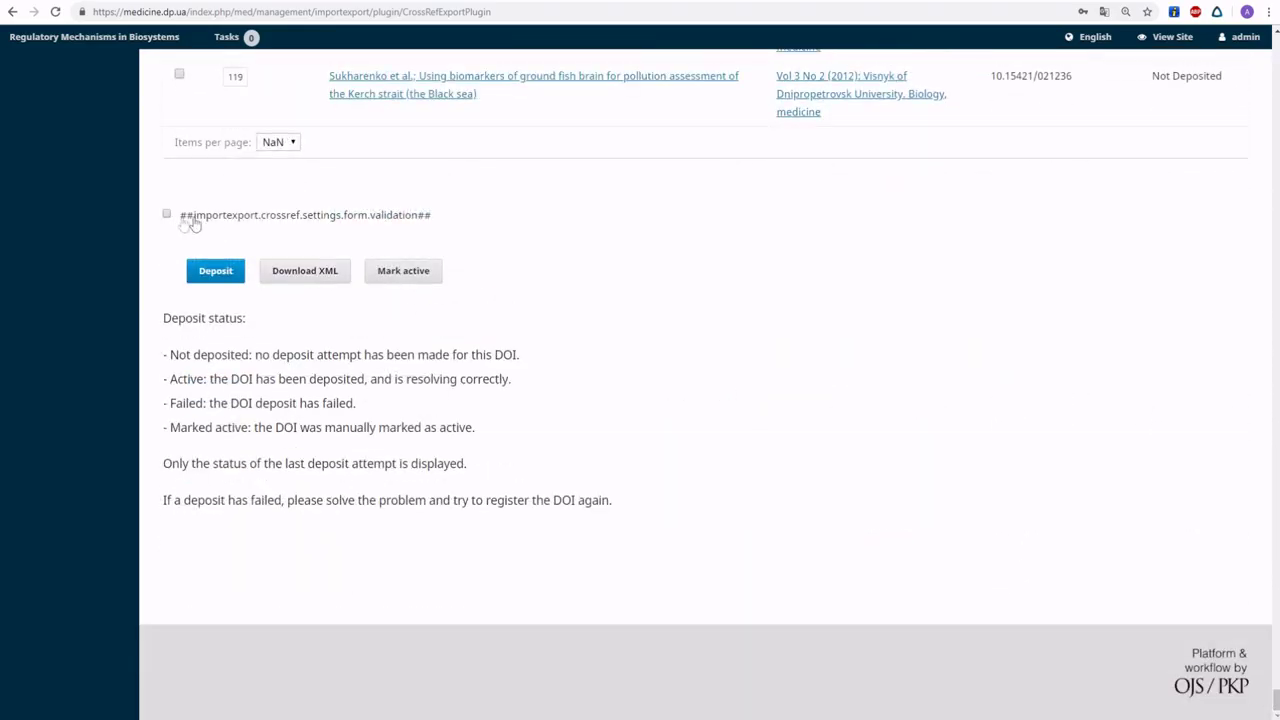
click(305, 270)
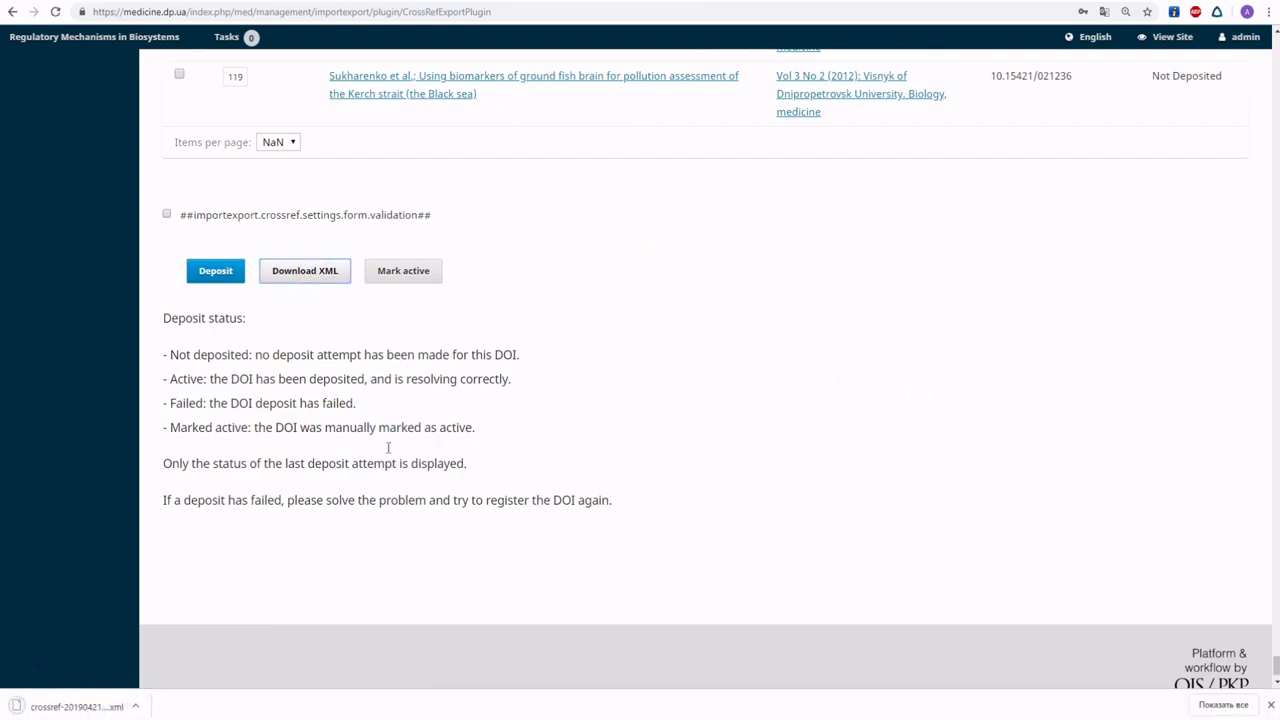
drag(76, 713, 1135, 2)
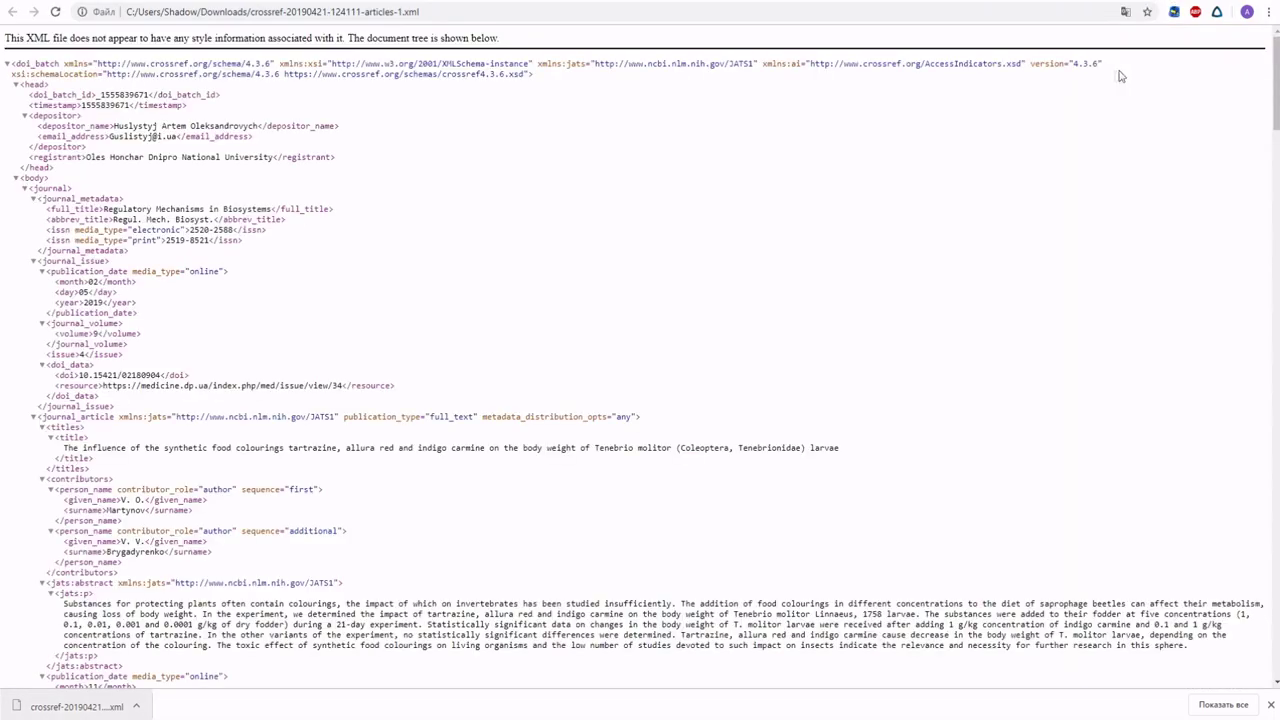
scroll(517, 203, down, 1)
scroll(380, 189, up, 1)
scroll(195, 315, down, 1)
scroll(198, 320, up, 2)
scroll(200, 322, down, 3)
scroll(203, 320, down, 8)
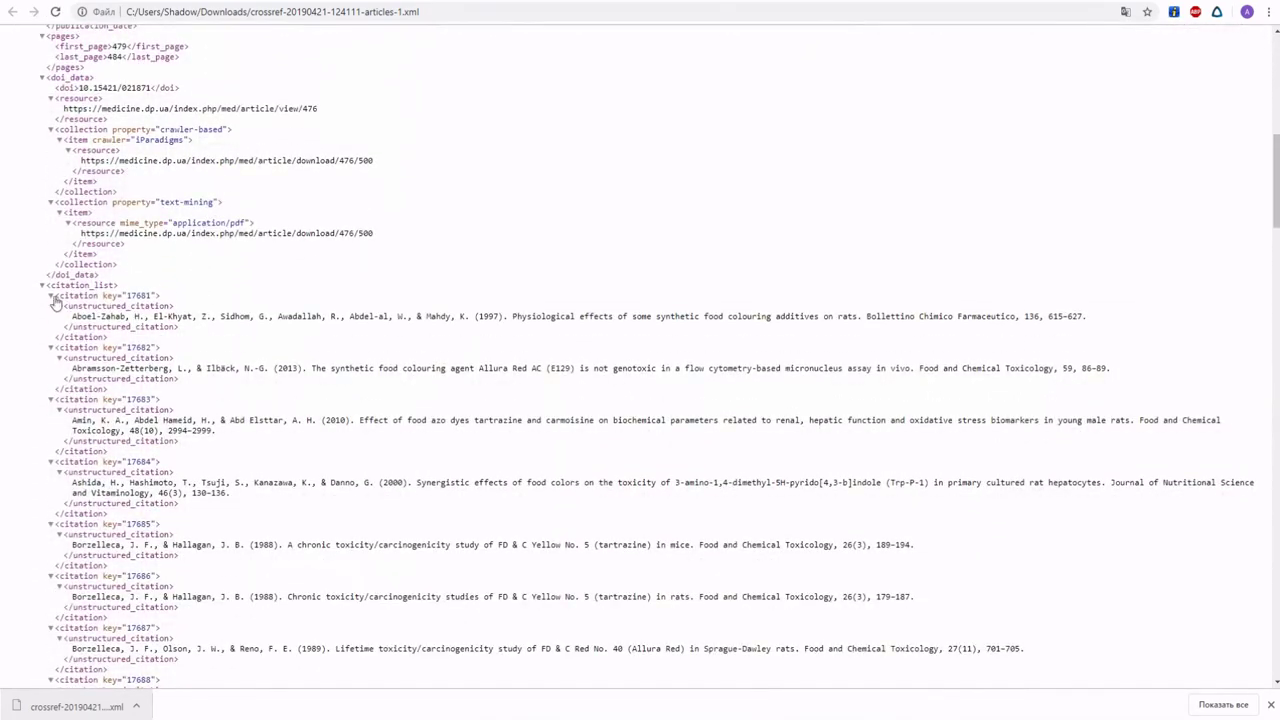
Step: Examine the citation list in the exported XML from its opening tag down to the last reference
drag(47, 288, 127, 293)
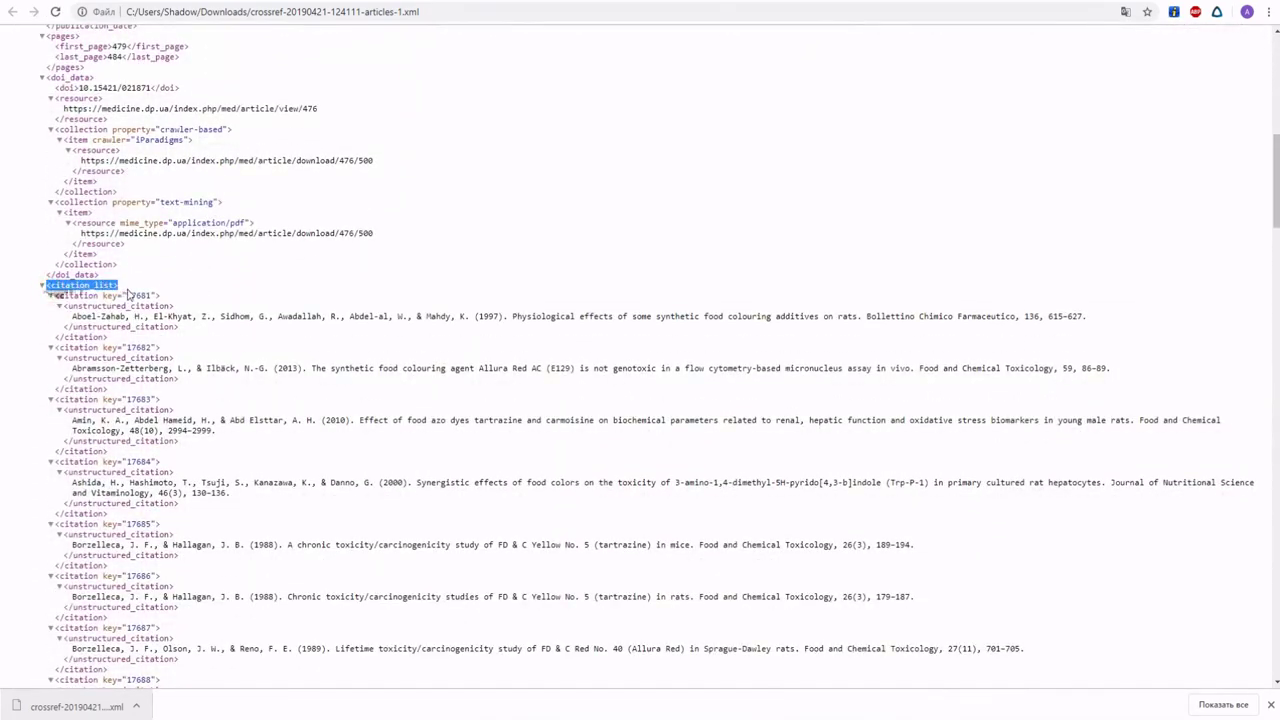
scroll(210, 305, down, 2)
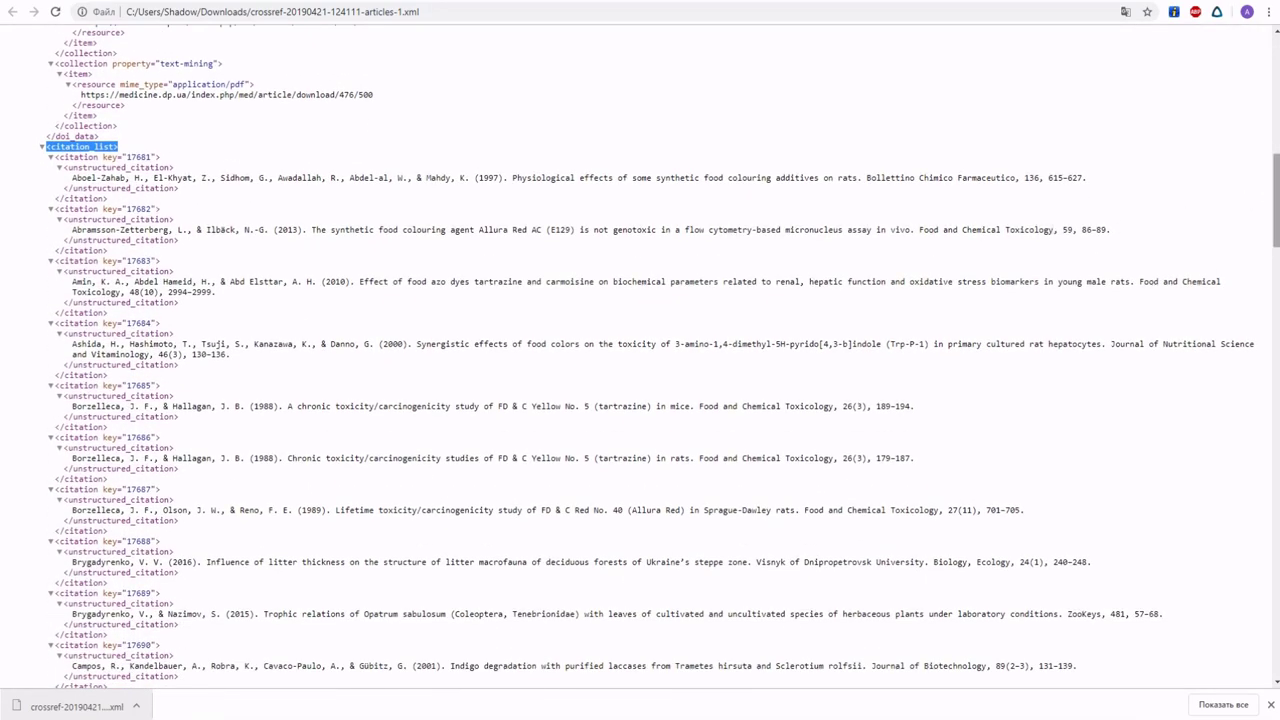
scroll(1276, 200, down, 2)
scroll(1276, 260, down, 4)
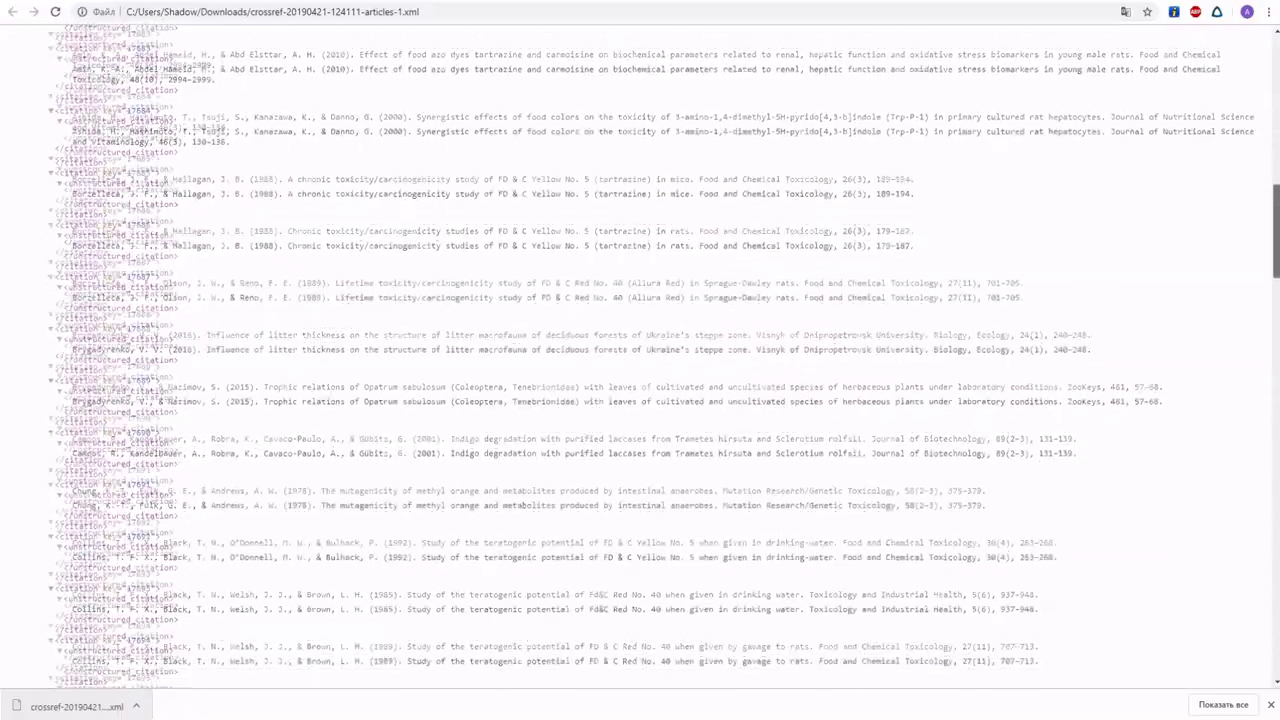
drag(1276, 260, 1257, 672)
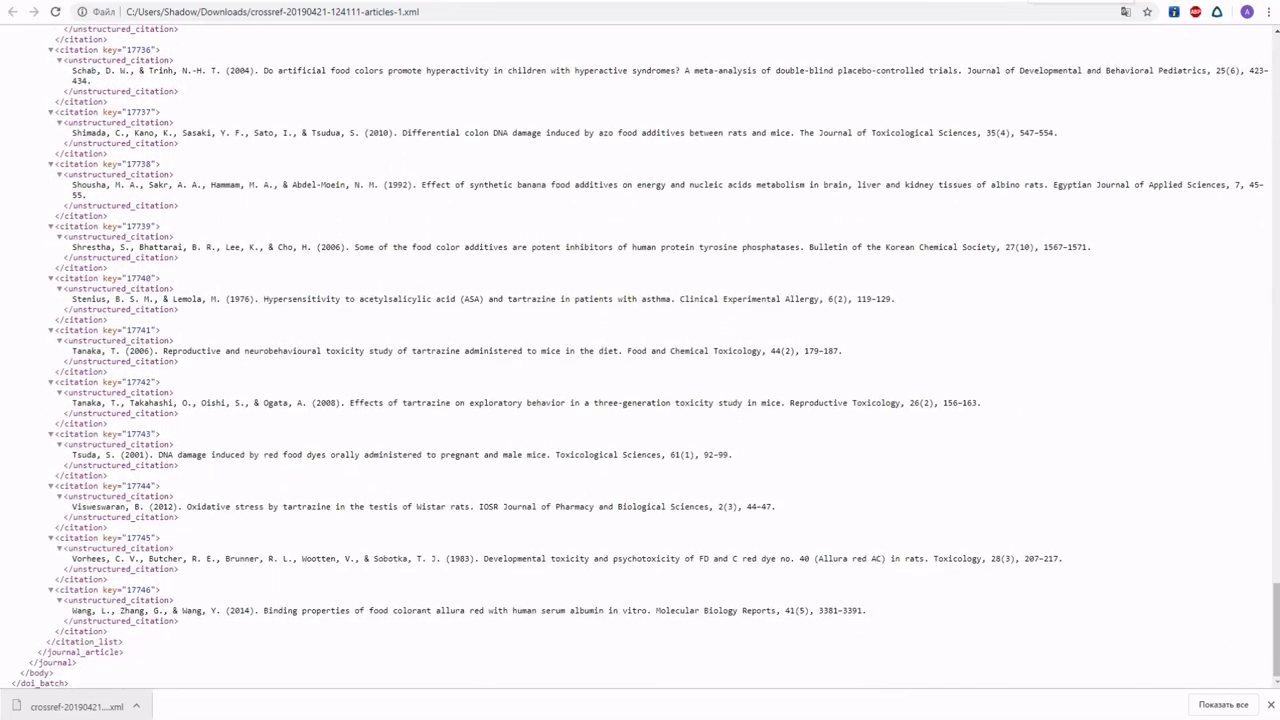
click(1082, 2)
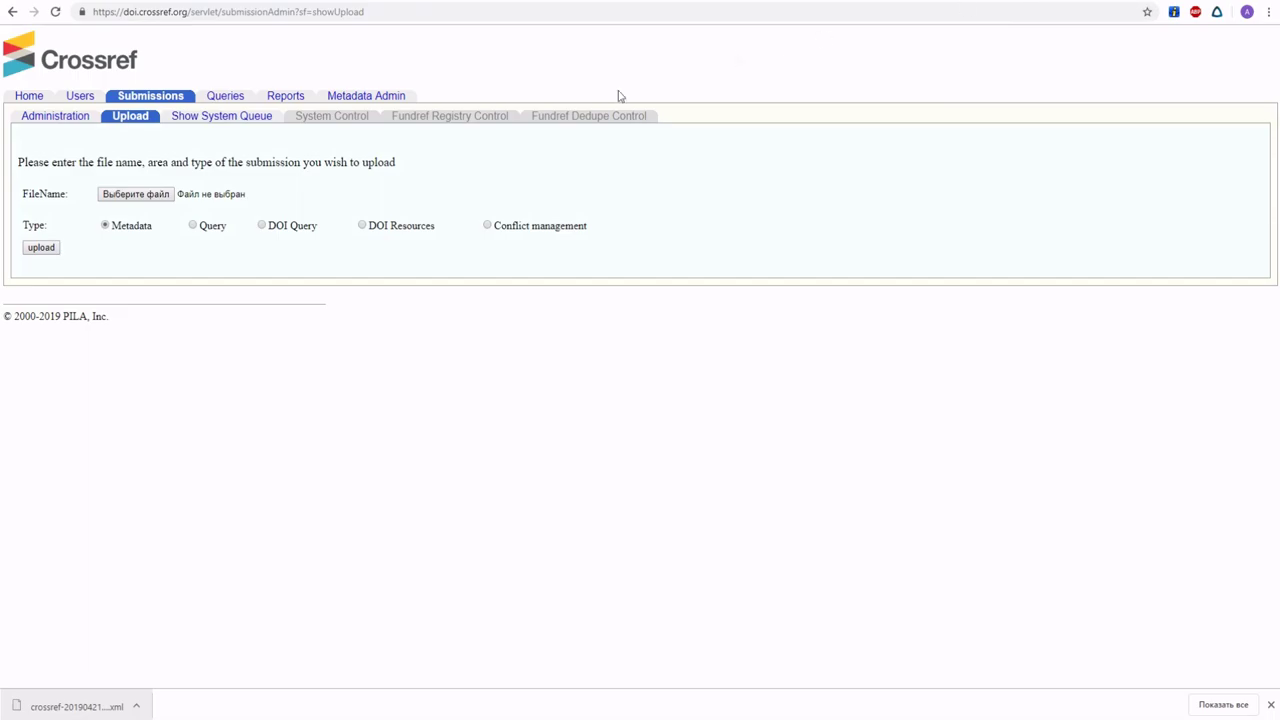
click(114, 196)
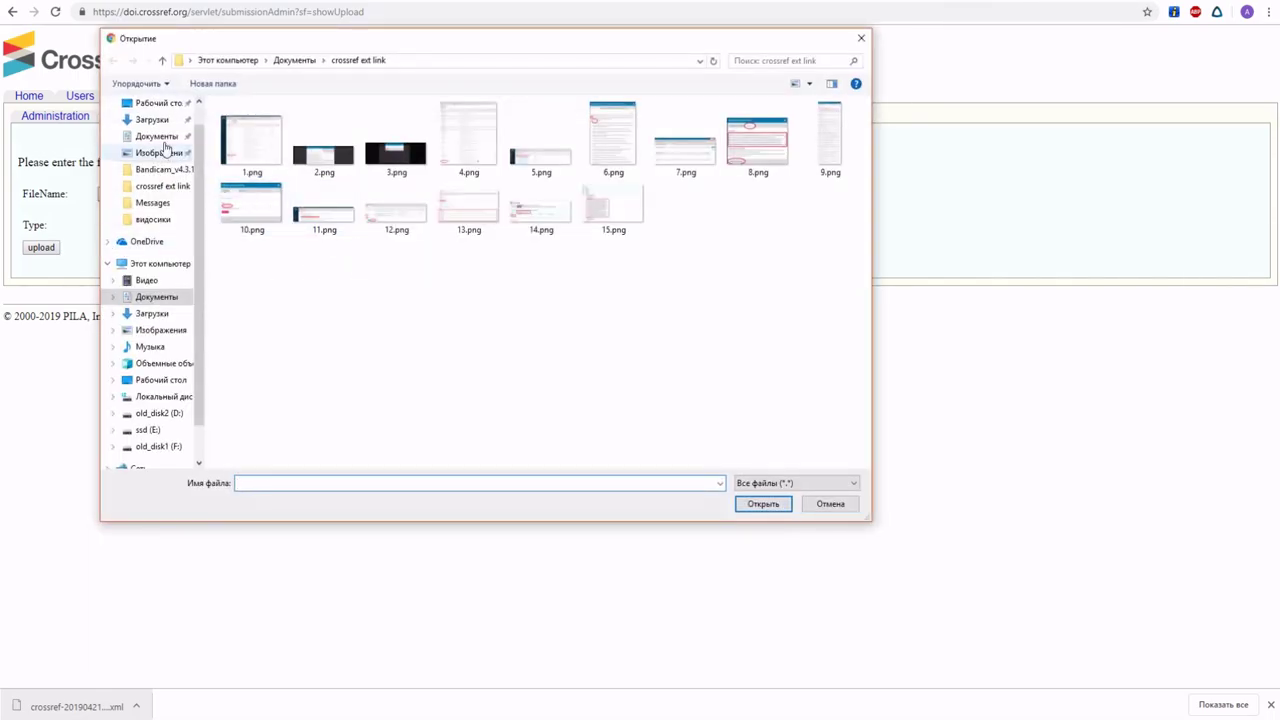
click(152, 120)
double_click(289, 123)
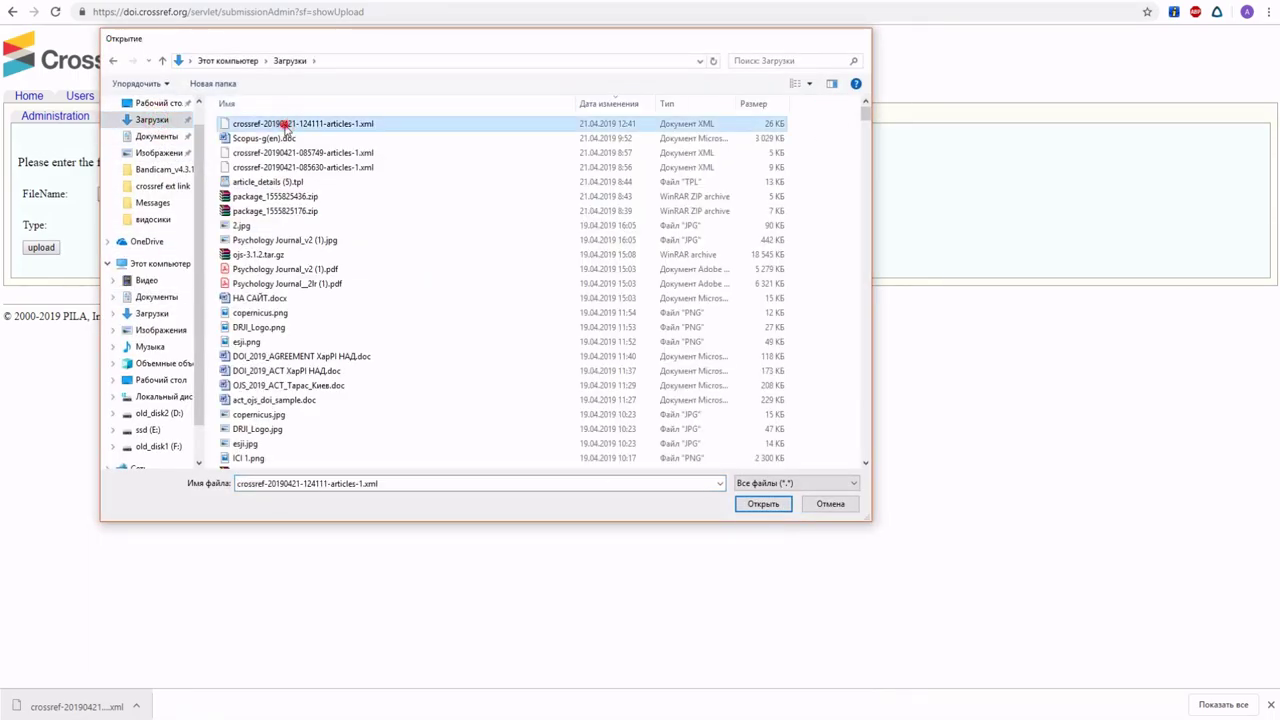
click(43, 249)
click(82, 287)
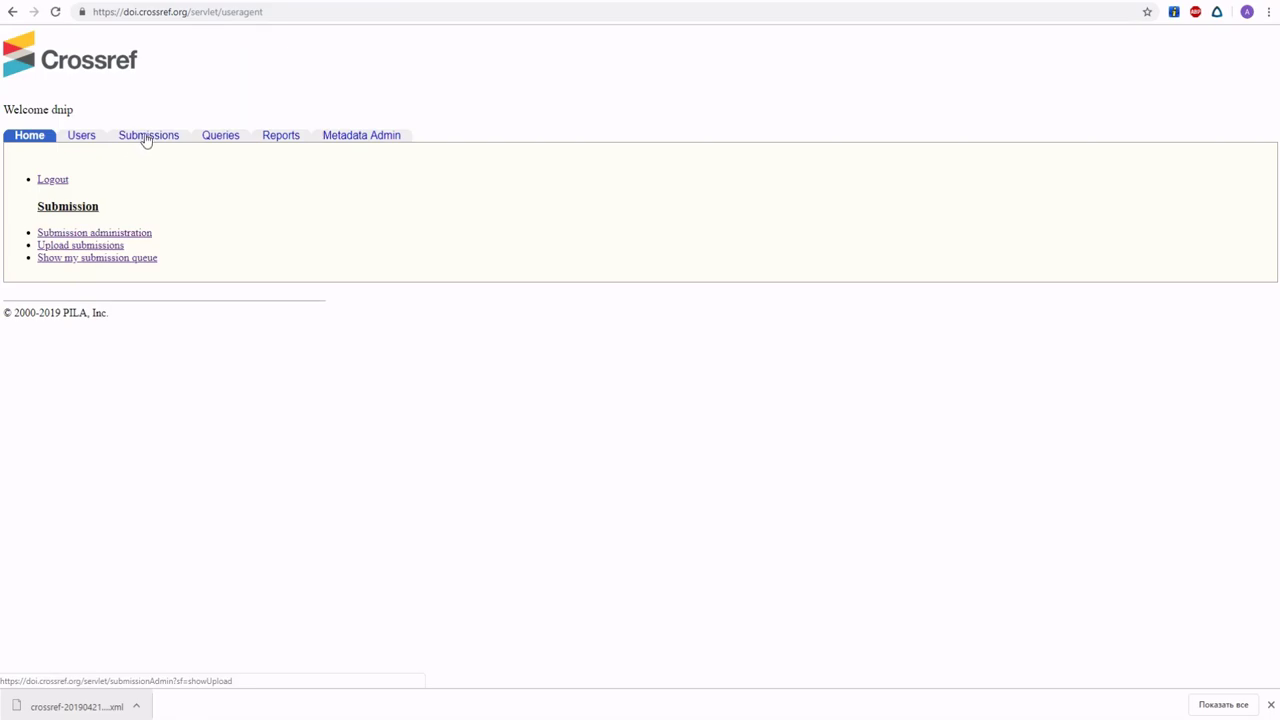
click(145, 138)
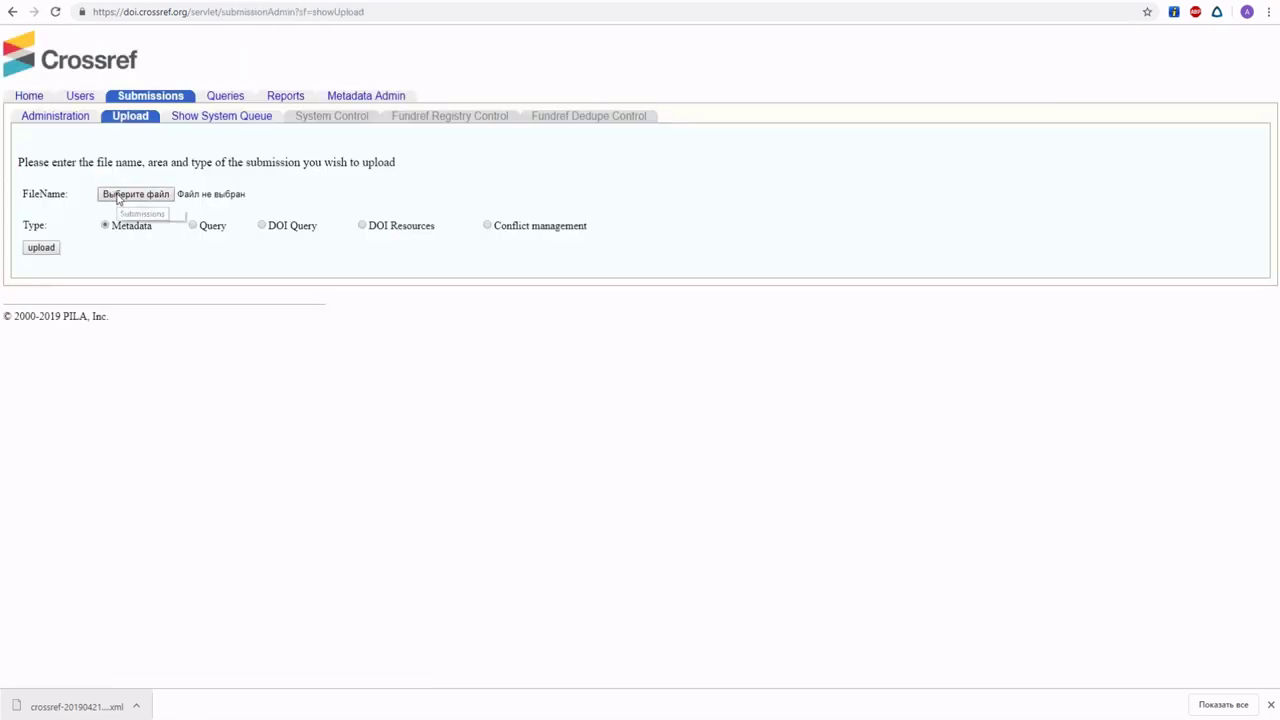
click(117, 195)
double_click(257, 126)
click(41, 247)
click(74, 115)
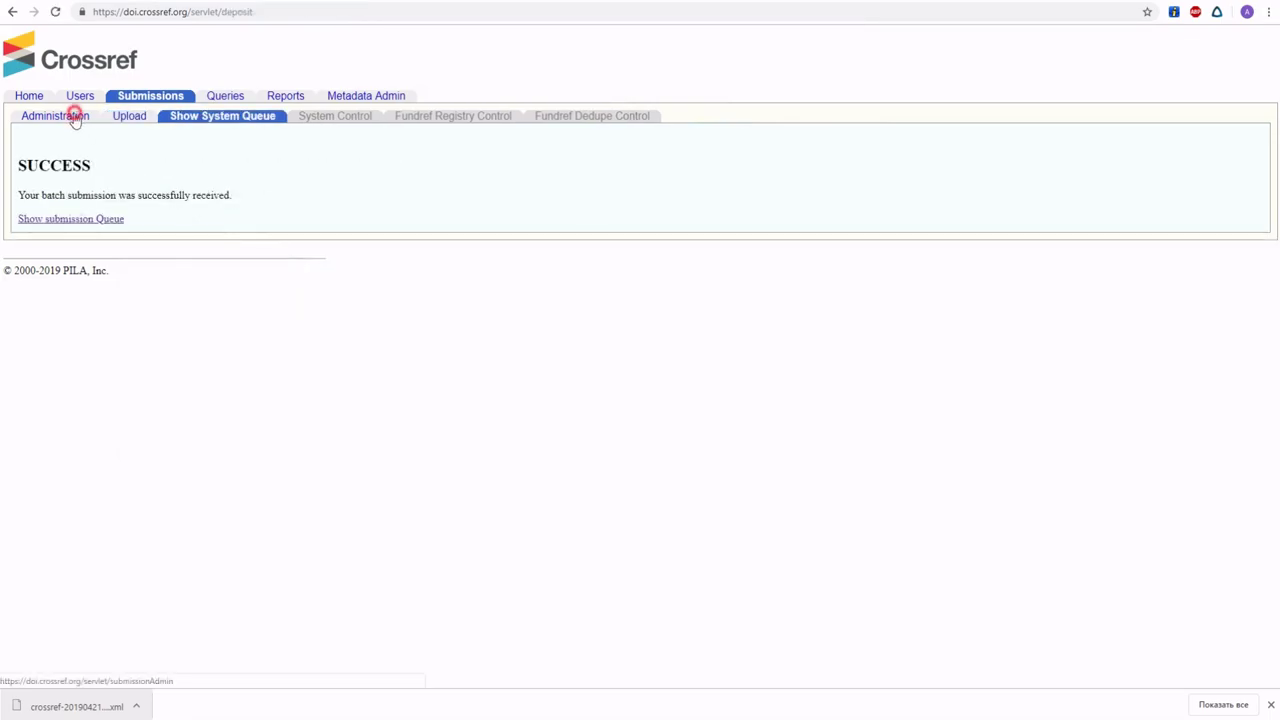
click(43, 405)
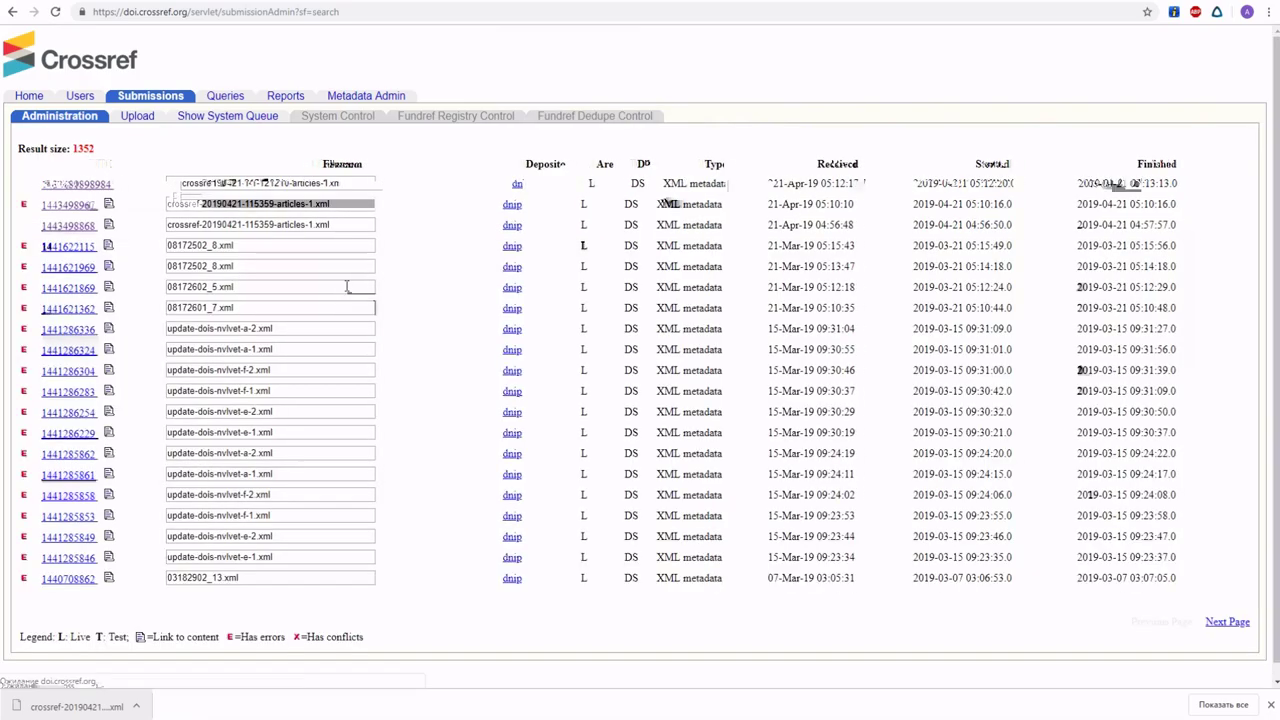
key(F5)
key(Return)
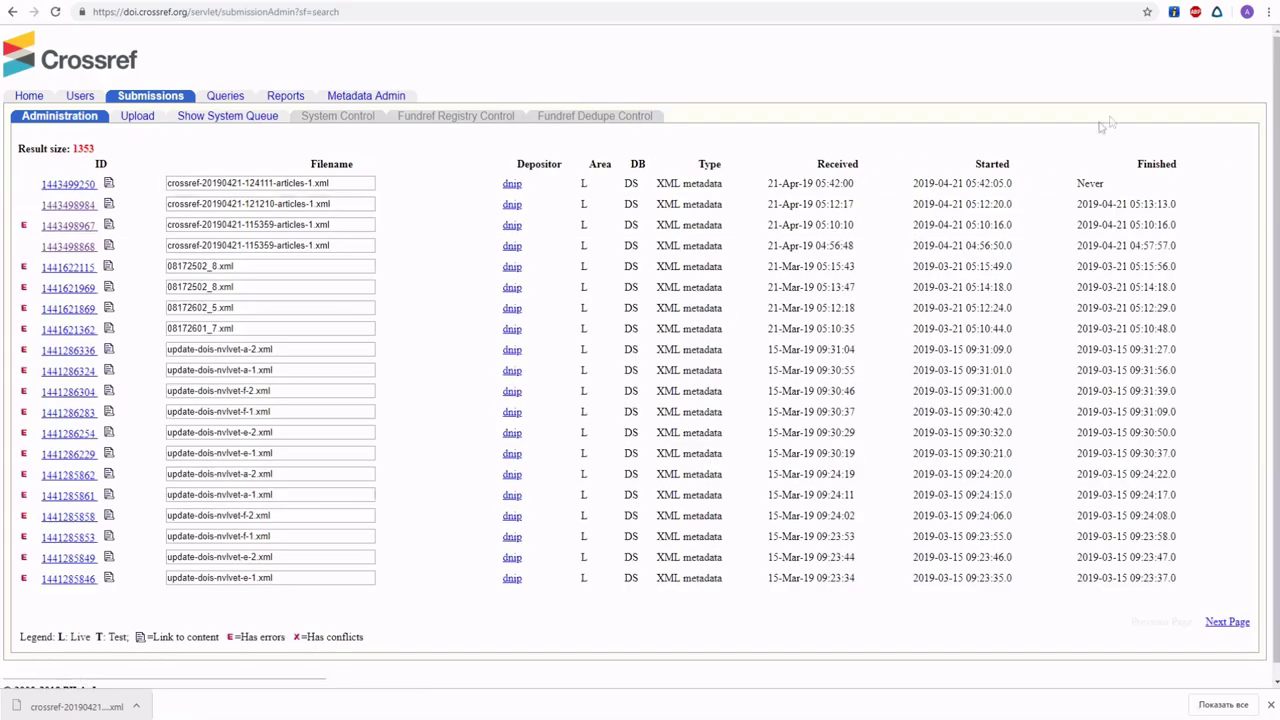
key(F5)
key(Return)
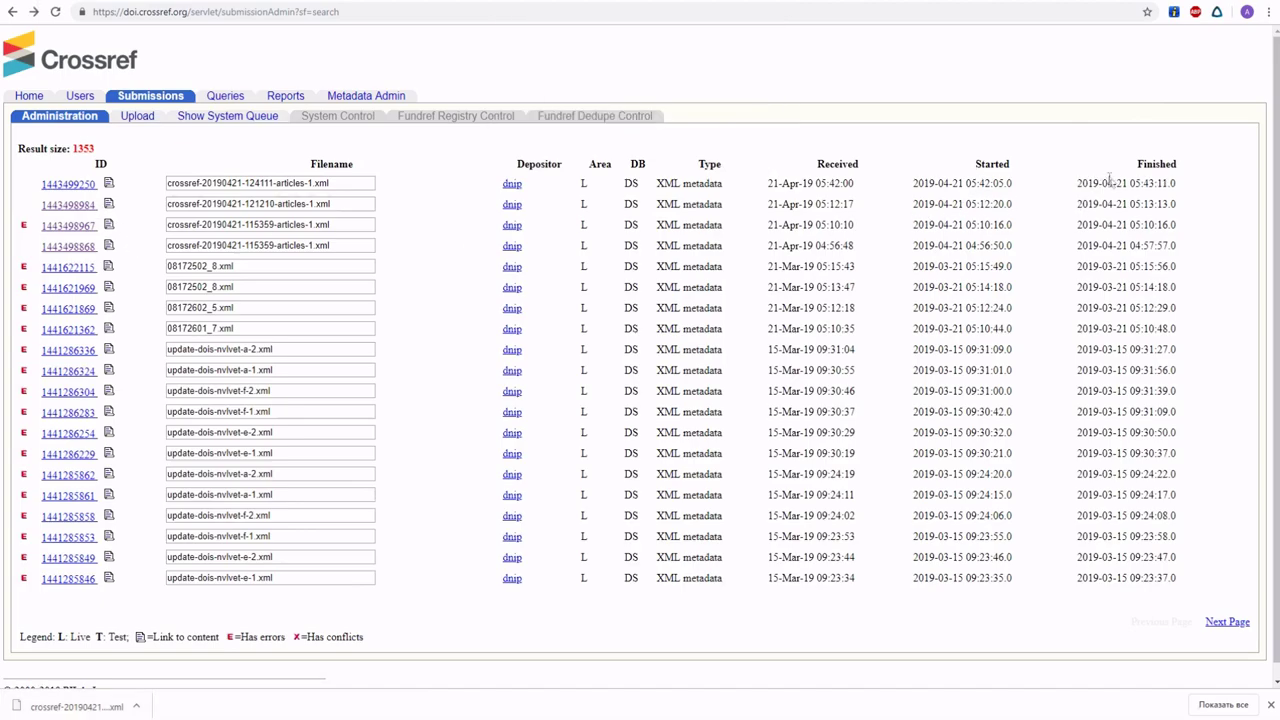
drag(1066, 185, 1212, 192)
click(461, 175)
click(68, 185)
scroll(323, 414, down, 1)
drag(381, 456, 1157, 607)
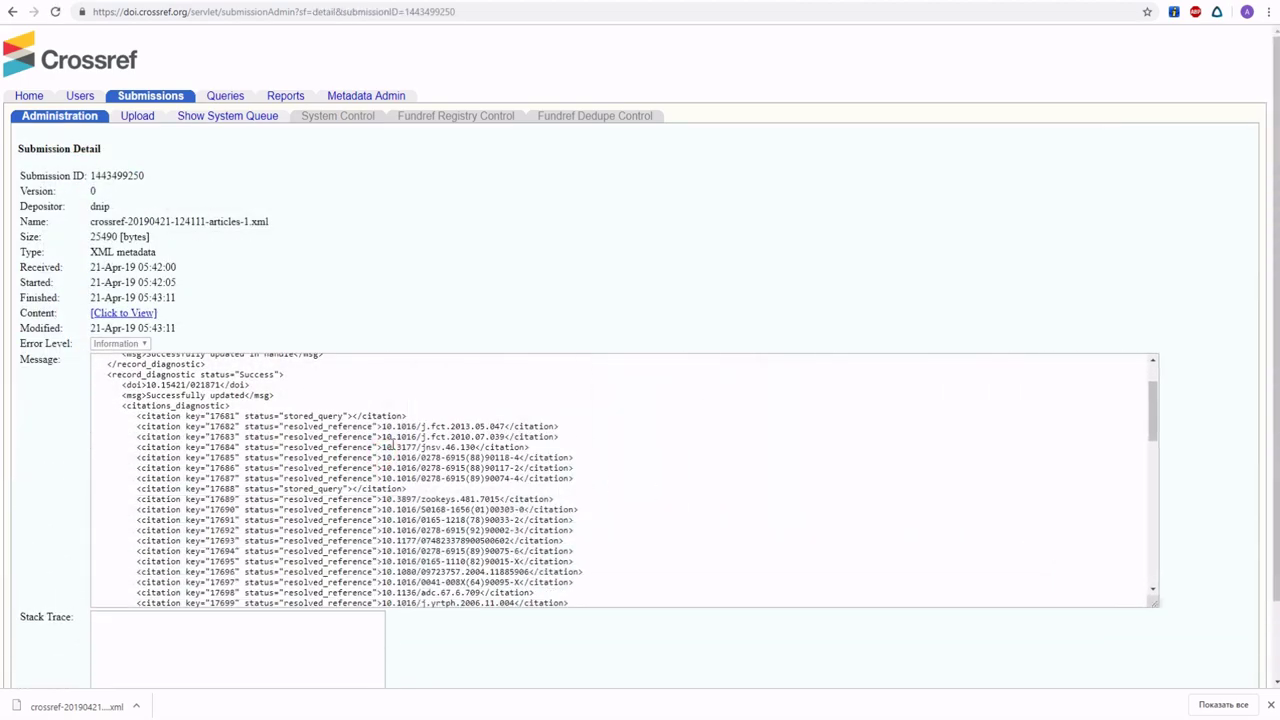
scroll(391, 443, up, 1)
scroll(127, 383, down, 1)
drag(384, 426, 522, 426)
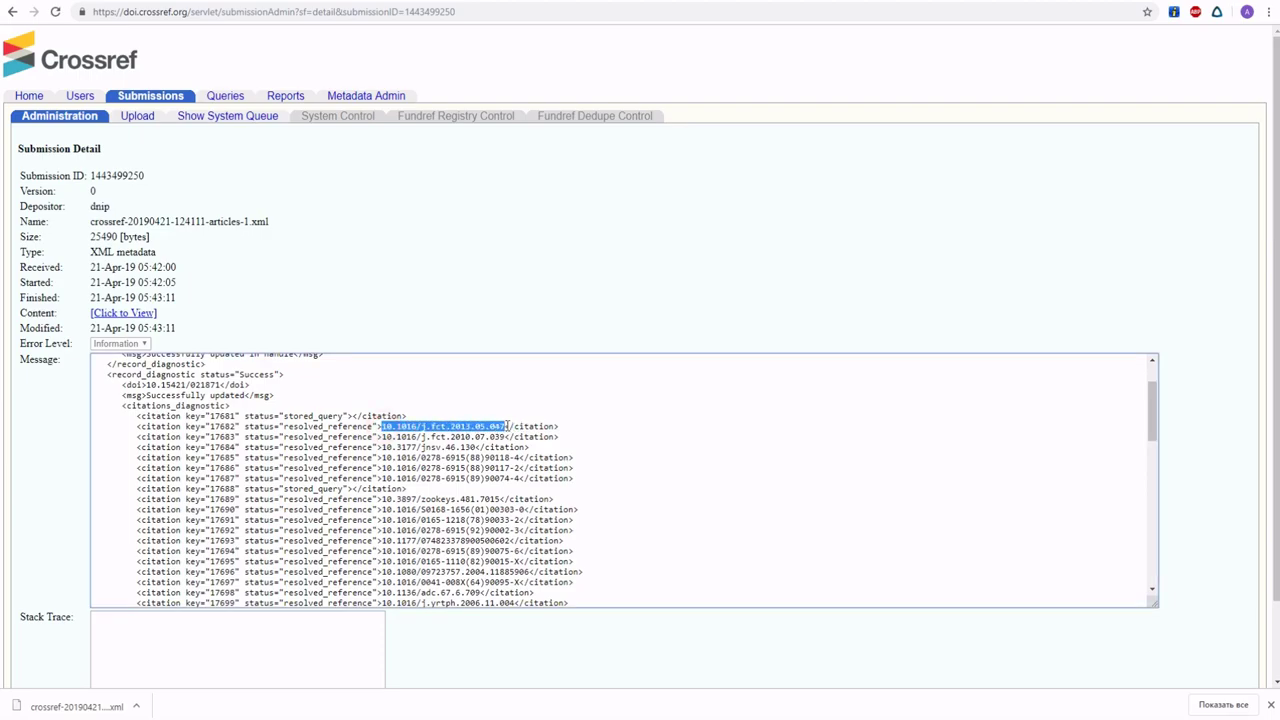
Step: Look up citation key 17682 in the exported XML and compare its reference with the DOI in the submission message
drag(210, 427, 237, 427)
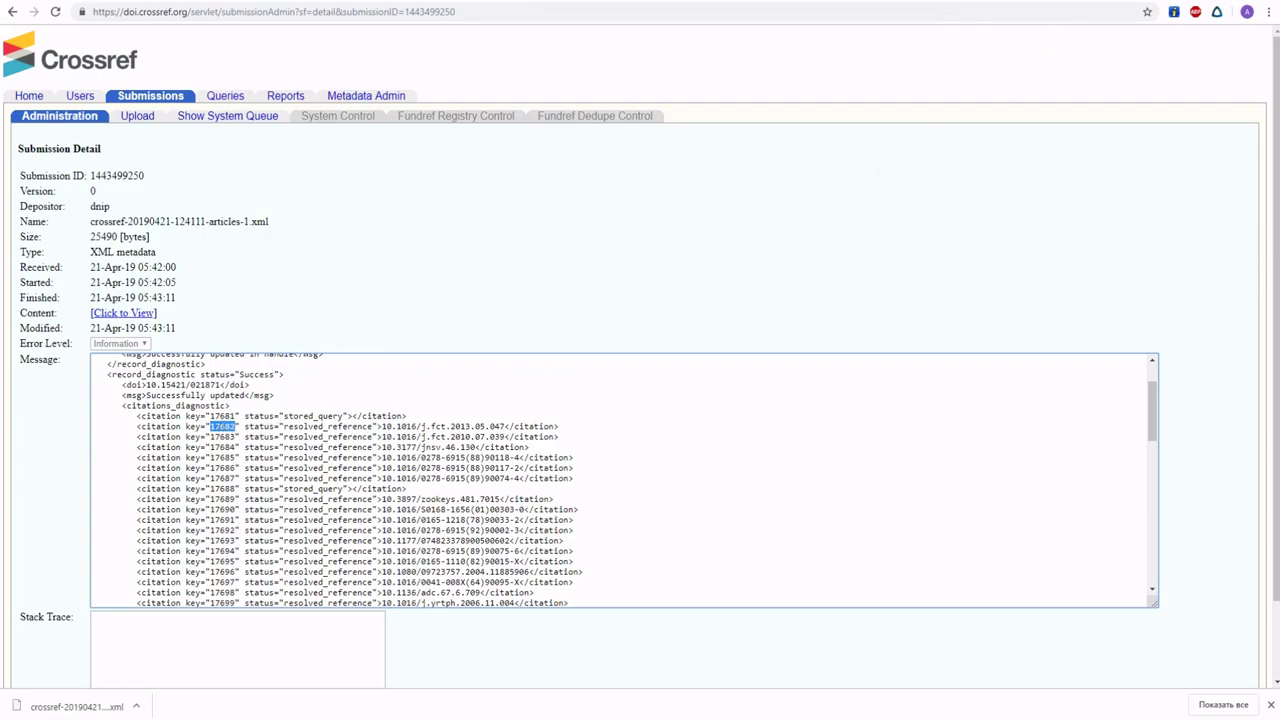
key(ctrl+Tab)
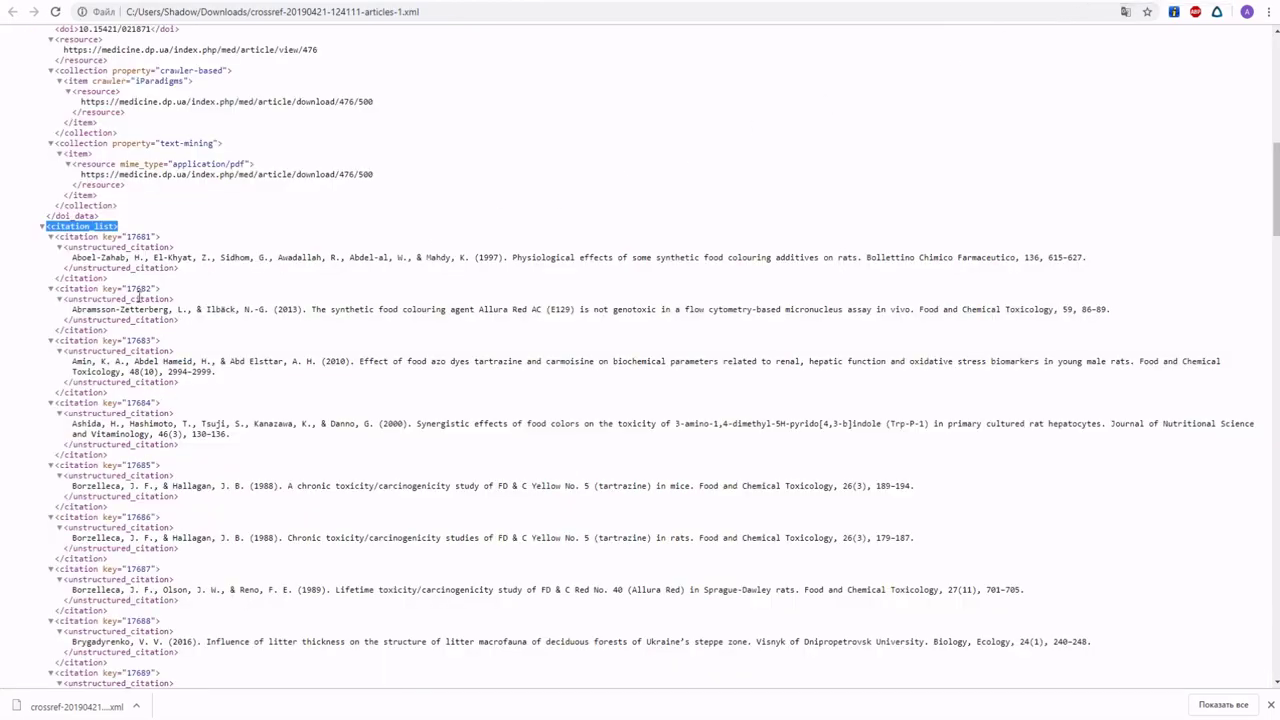
mouse_move(70, 312)
mouse_down()
mouse_move(737, 309)
mouse_move(72, 310)
mouse_up()
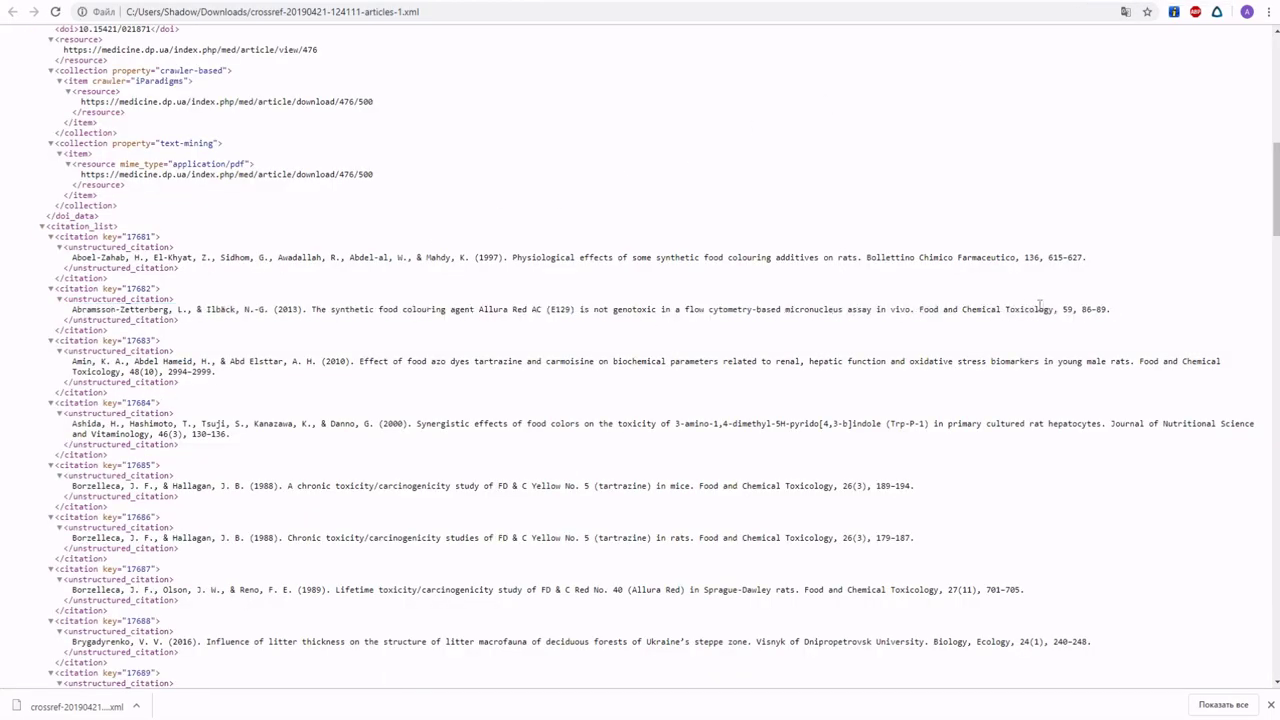
shift+click(1110, 310)
key(ctrl+shift+Tab)
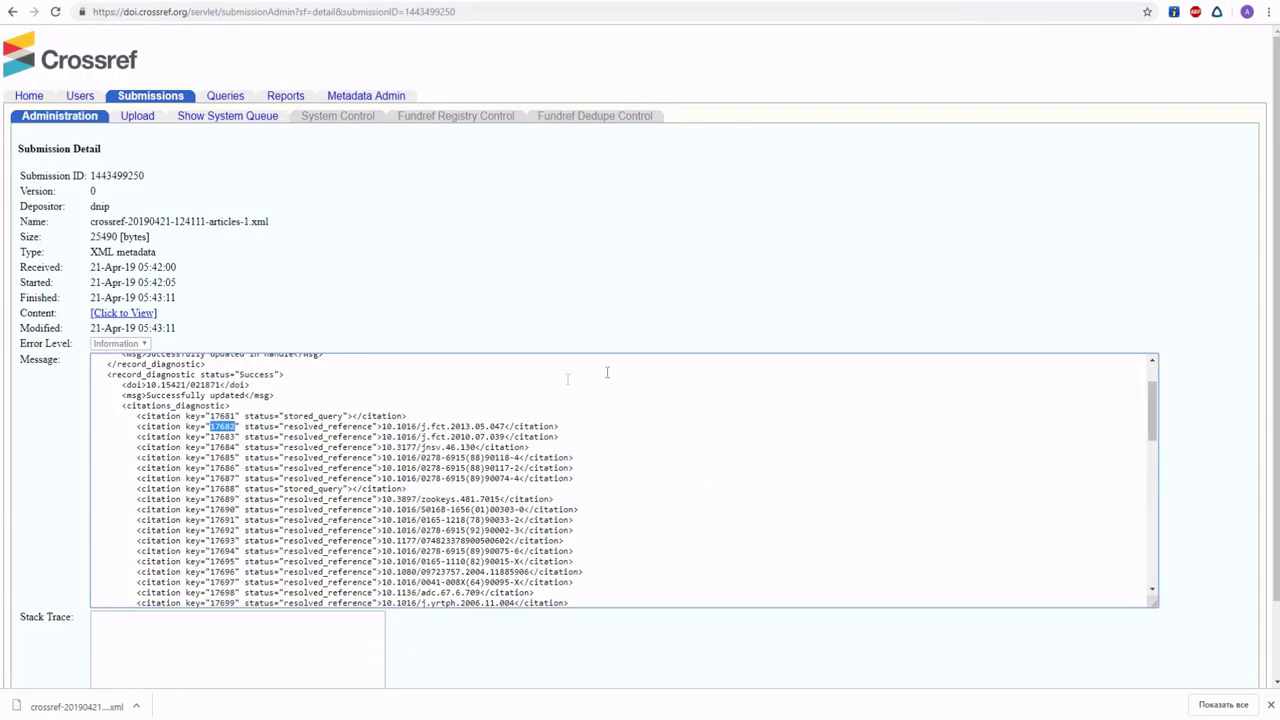
drag(381, 427, 512, 437)
Step: Examine which citations in the submission message have the status stored_query and which have resolved_reference, through to the last one
drag(410, 420, 133, 425)
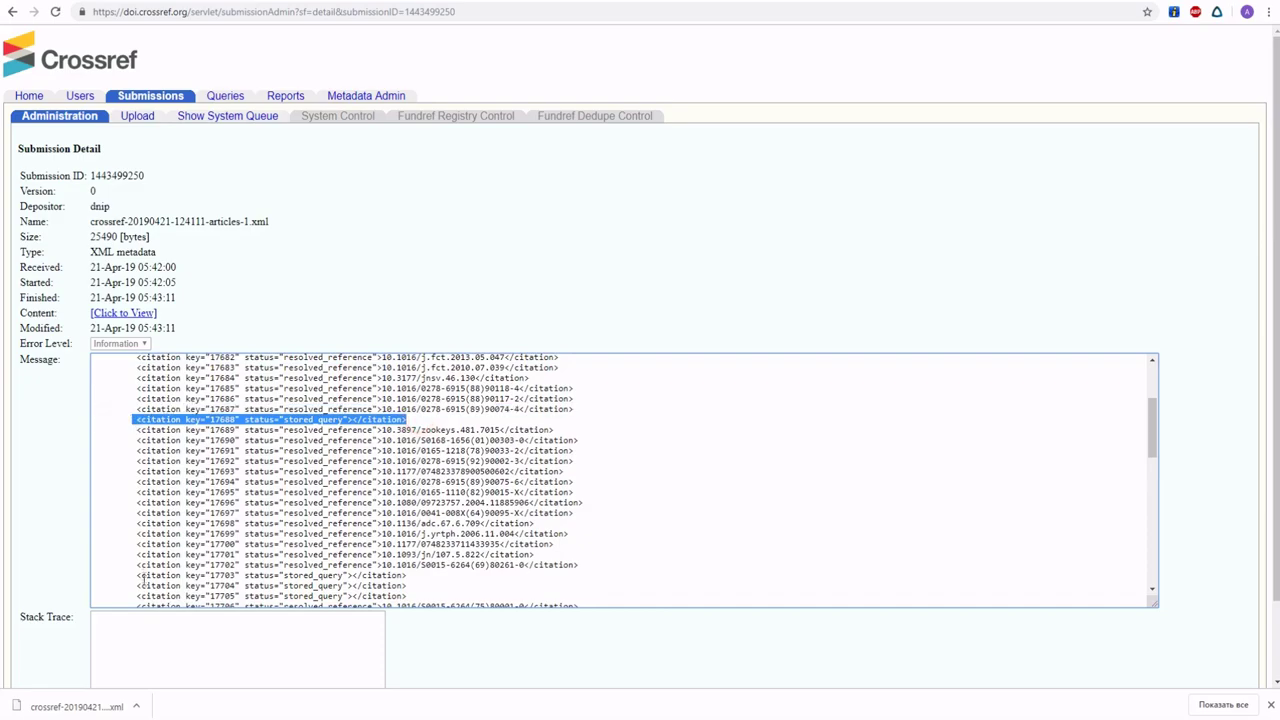
drag(139, 576, 419, 523)
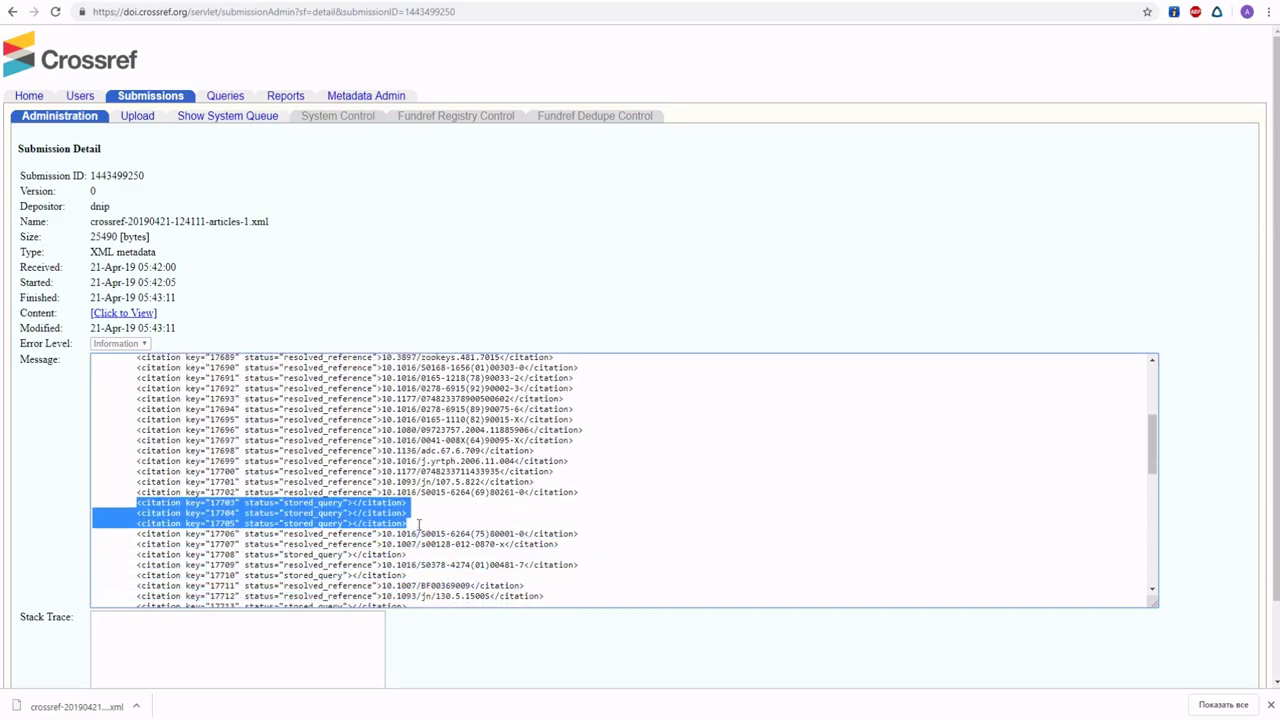
click(429, 486)
drag(580, 491, 137, 461)
scroll(137, 461, down, 2)
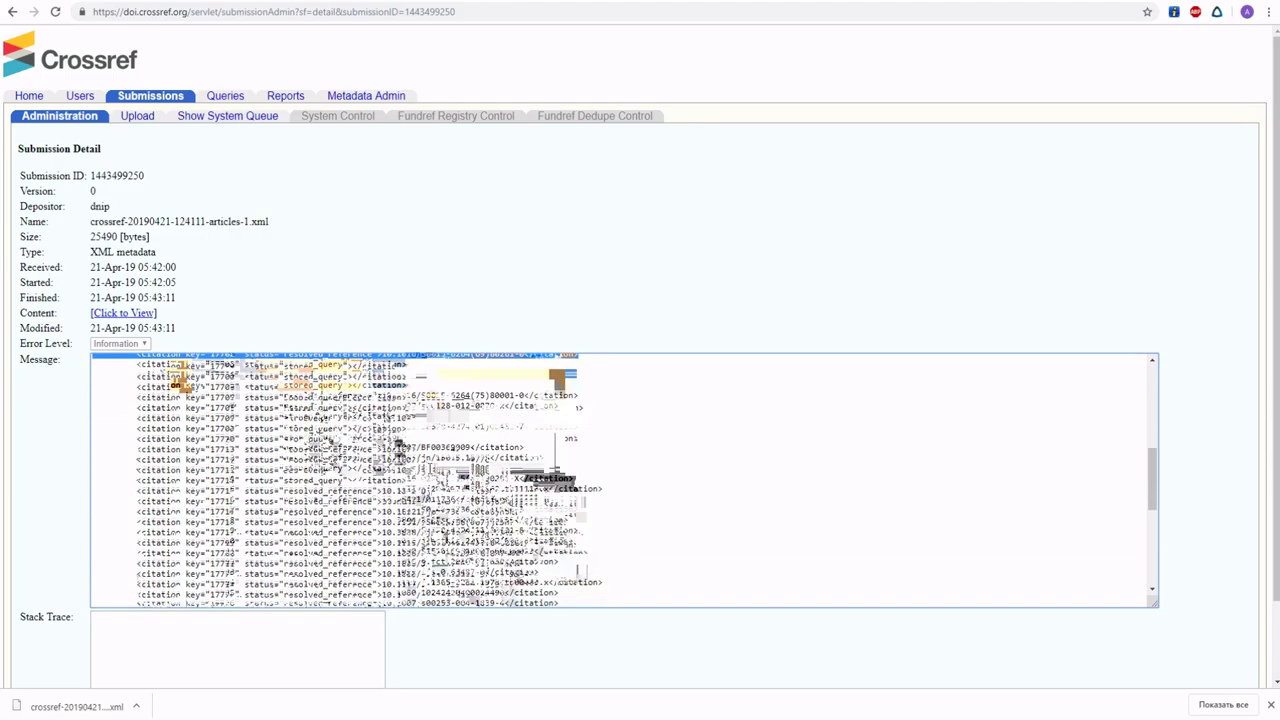
scroll(437, 459, down, 3)
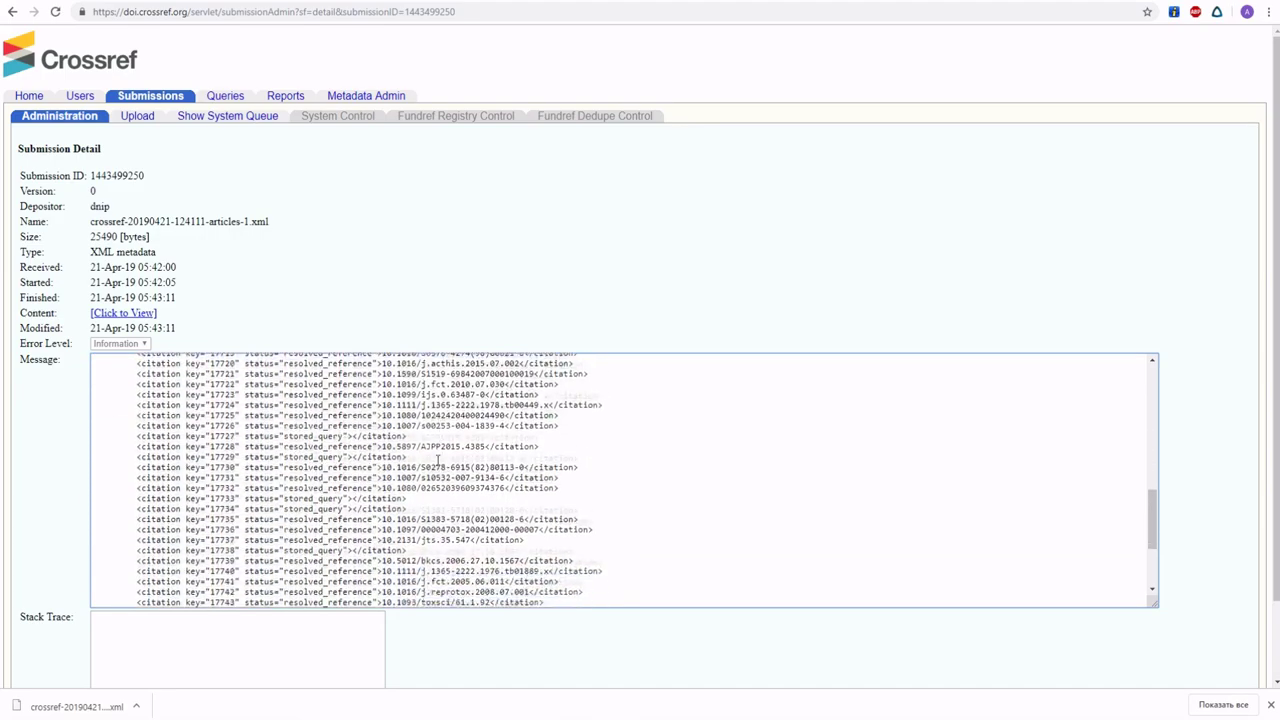
scroll(437, 459, down, 2)
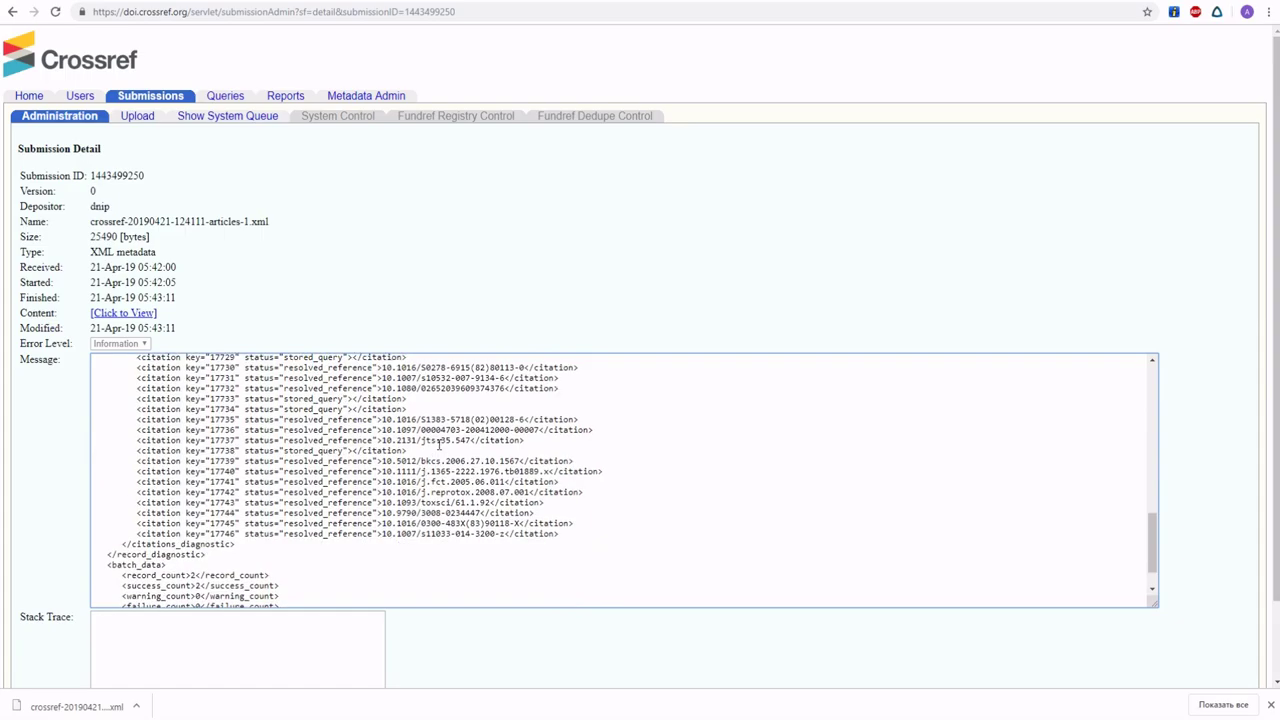
scroll(437, 434, up, 6)
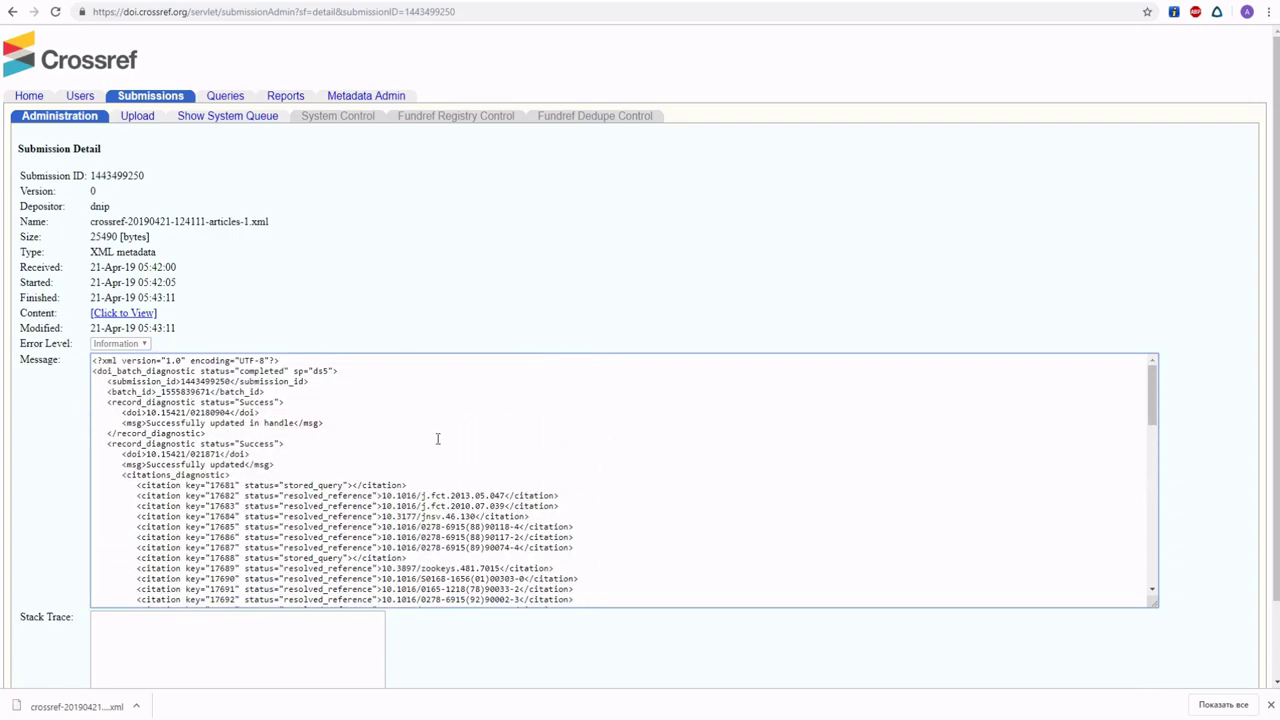
Step: Check the citations_diagnostic section and the closing batch_data summary of the submission message
click(437, 436)
click(124, 475)
drag(124, 475, 231, 473)
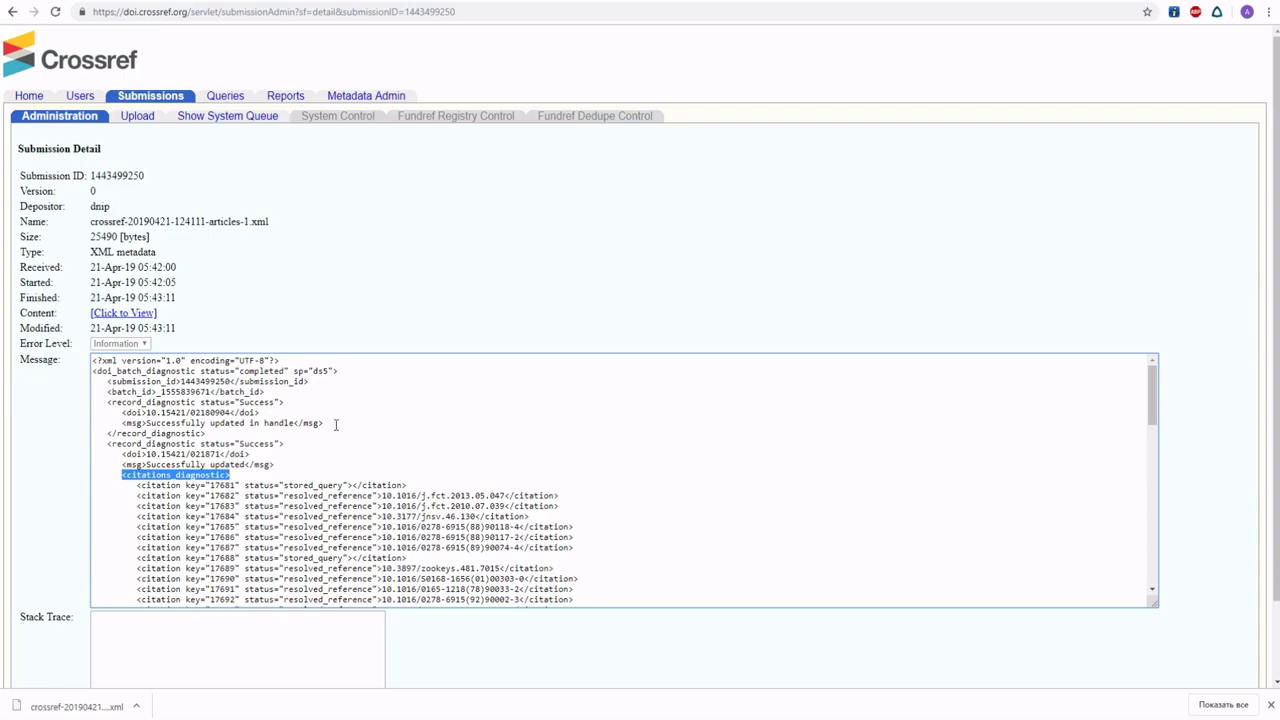
scroll(336, 425, down, 10)
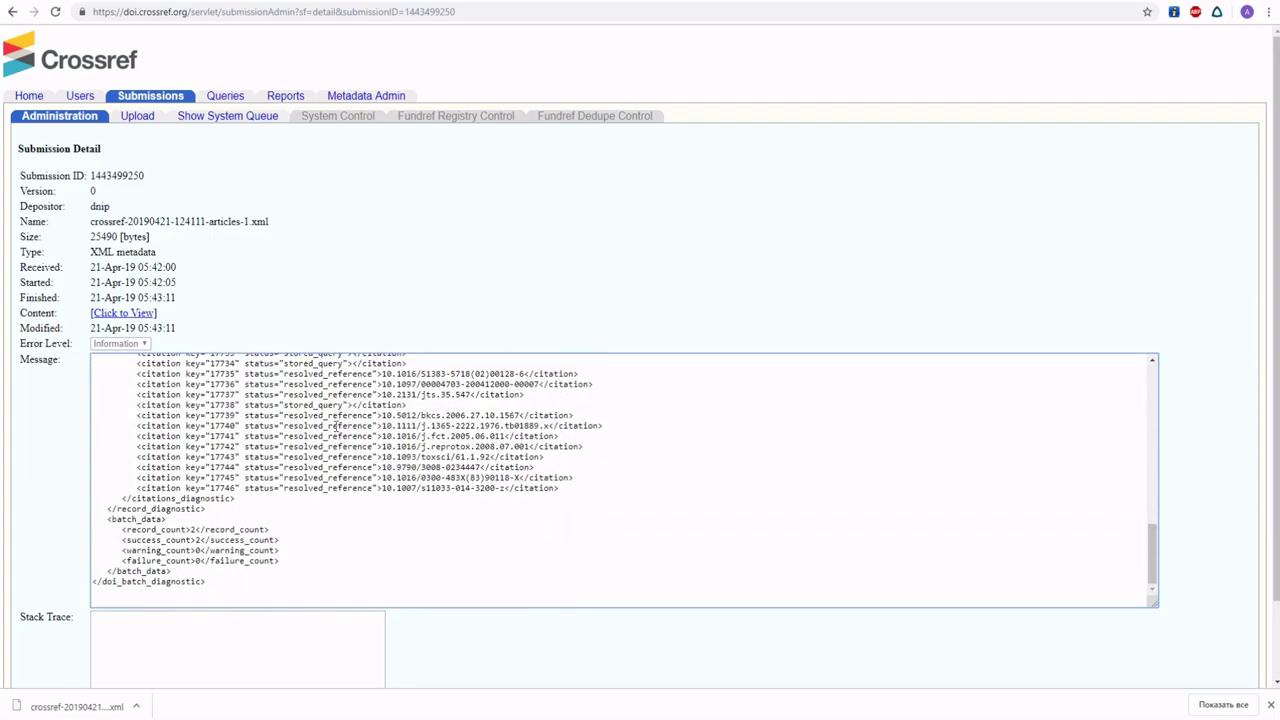
mouse_move(491, 710)
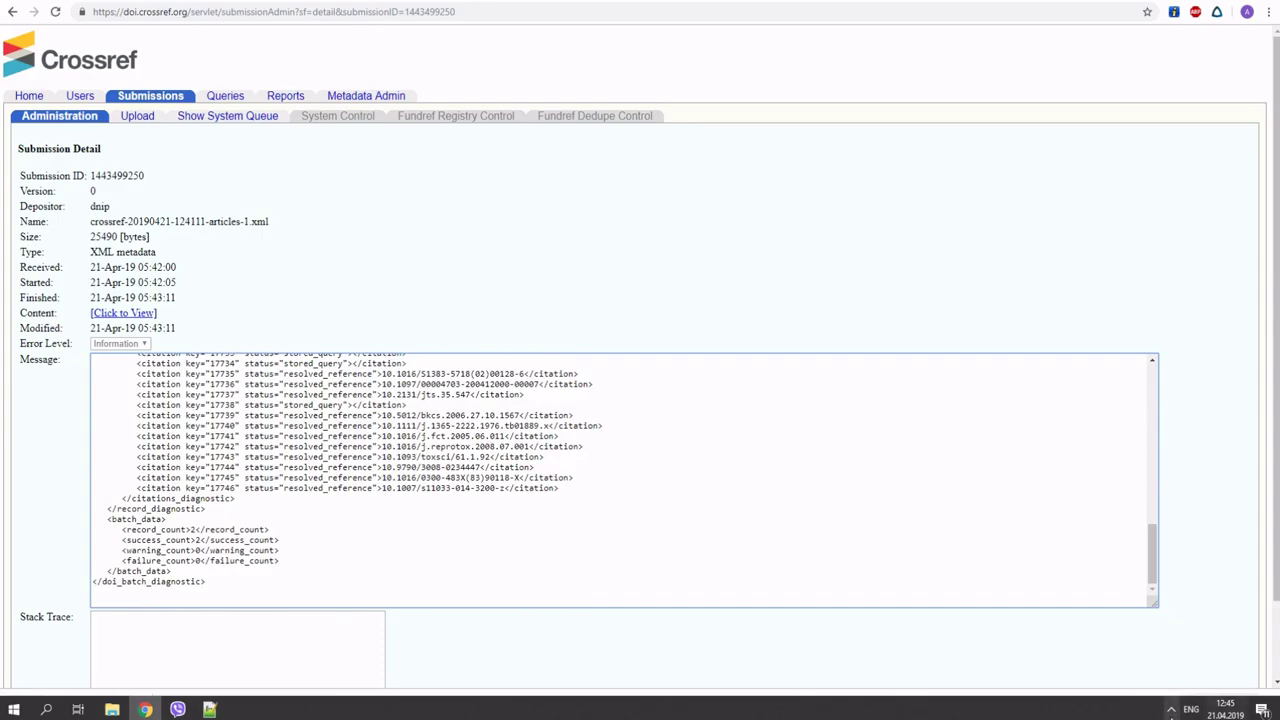